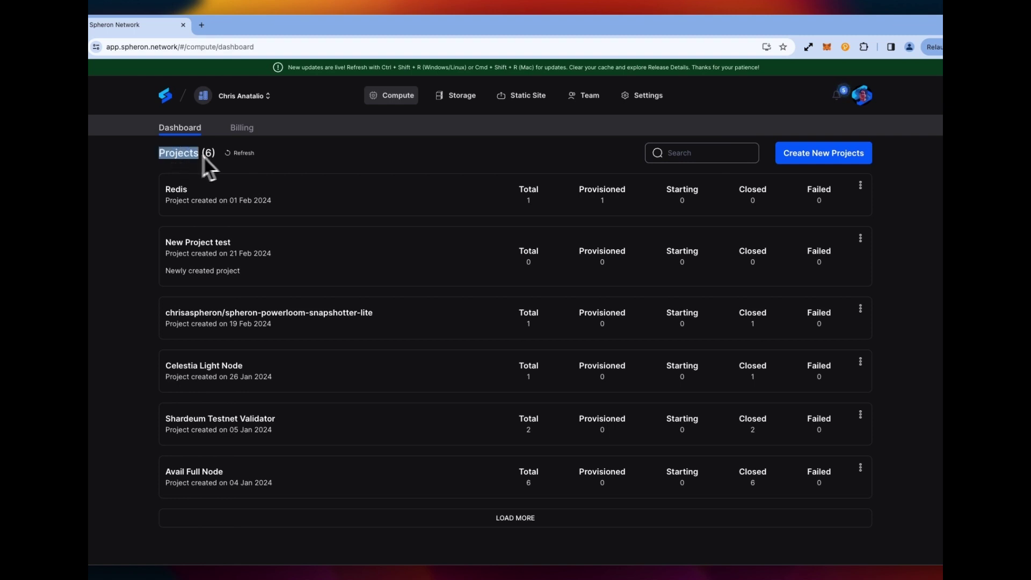
Load the remaining projects on the compute dashboard and look through the full project list.
left_click(194, 154)
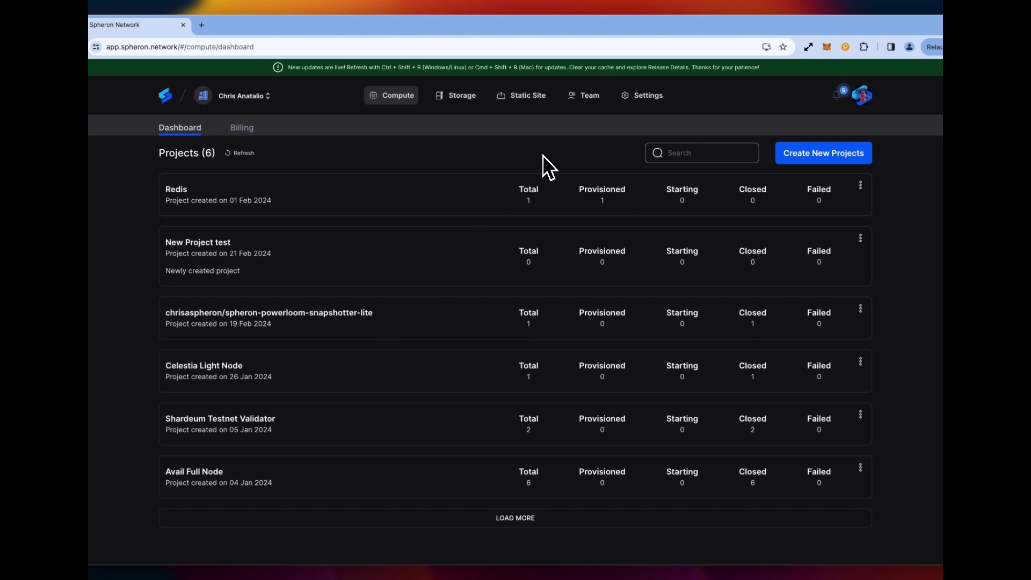
left_click(526, 519)
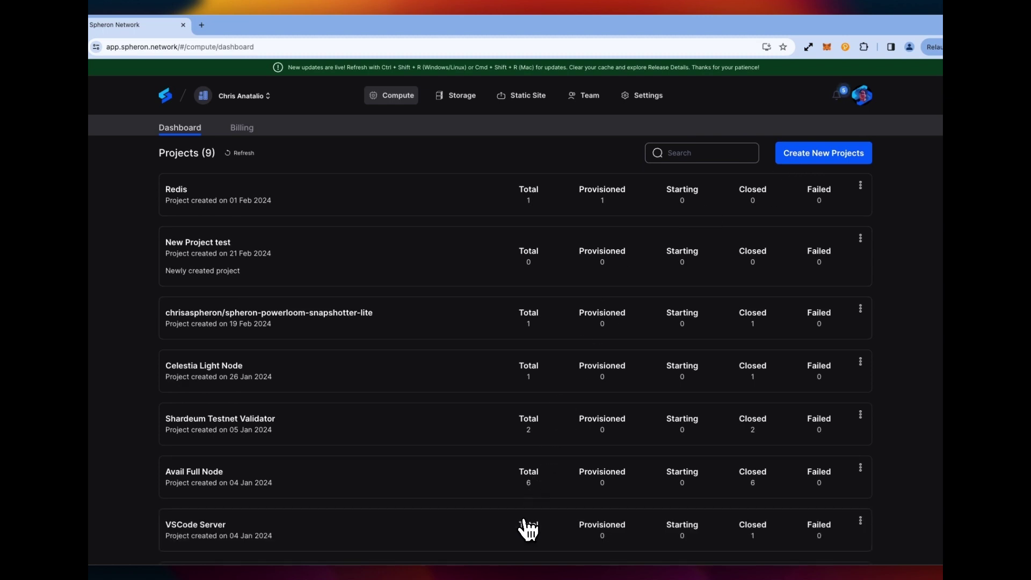
scroll(424, 506, "down", 3)
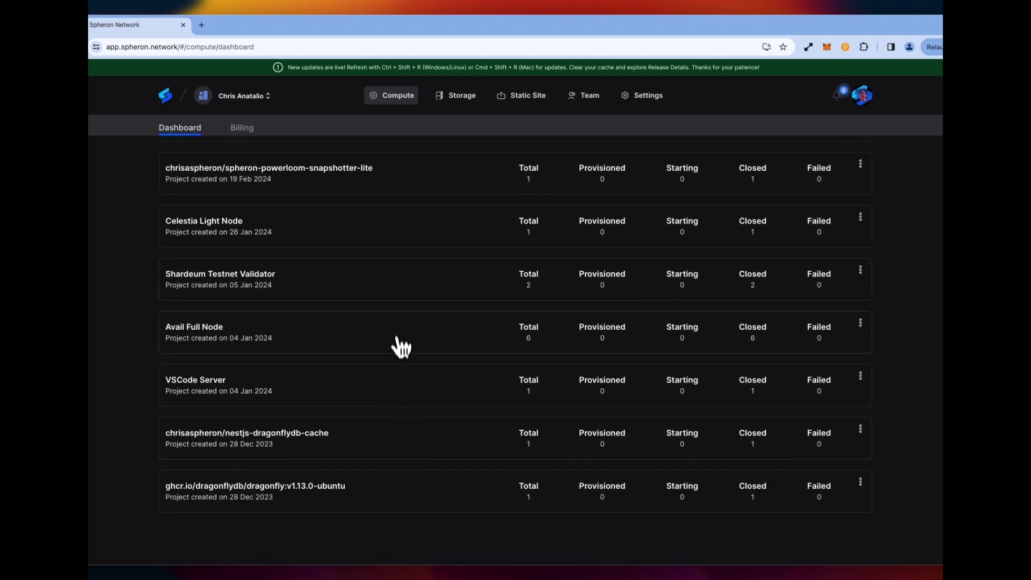
scroll(405, 493, "up", 3)
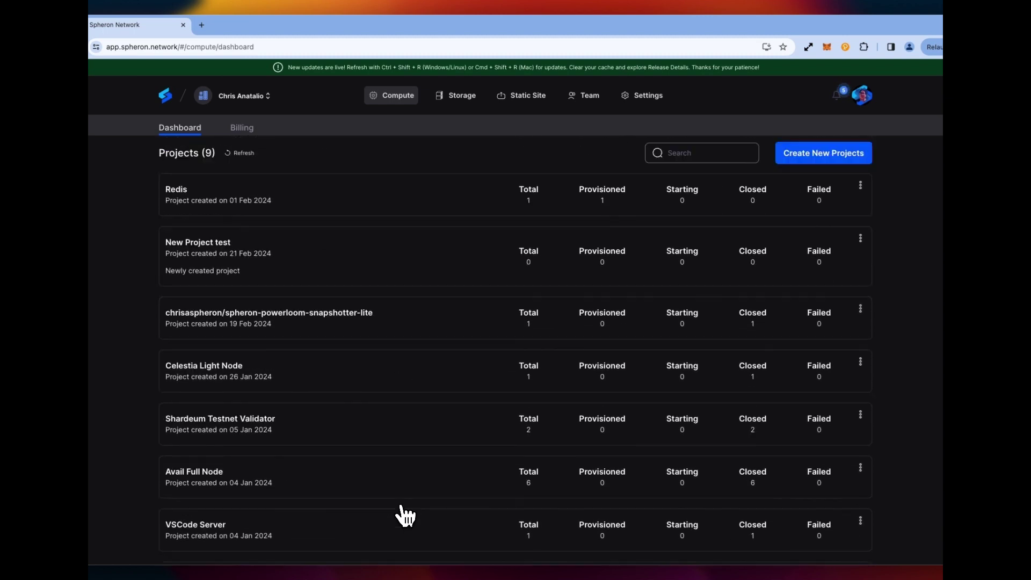
left_click(820, 160)
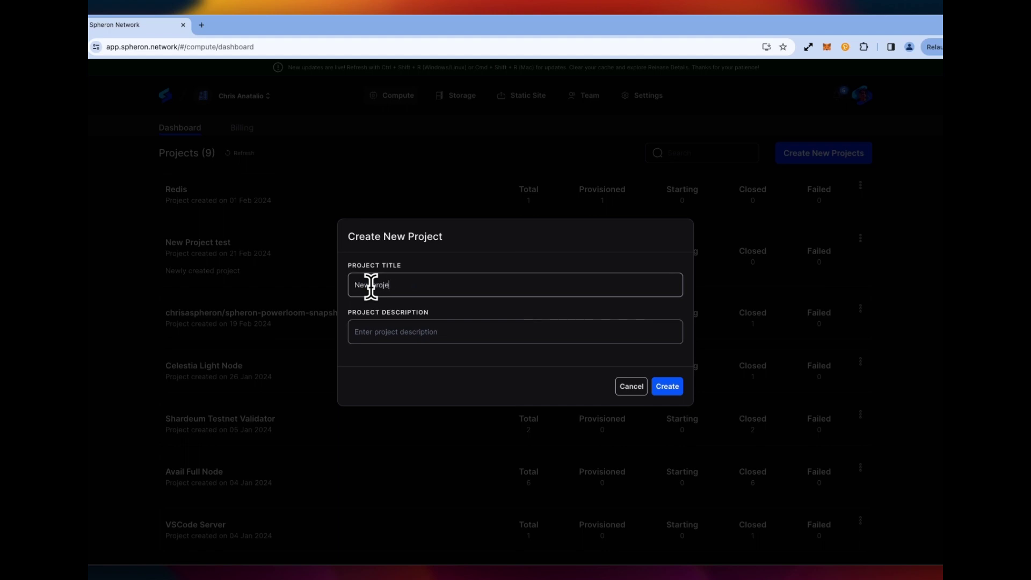
type("e")
key("Tab")
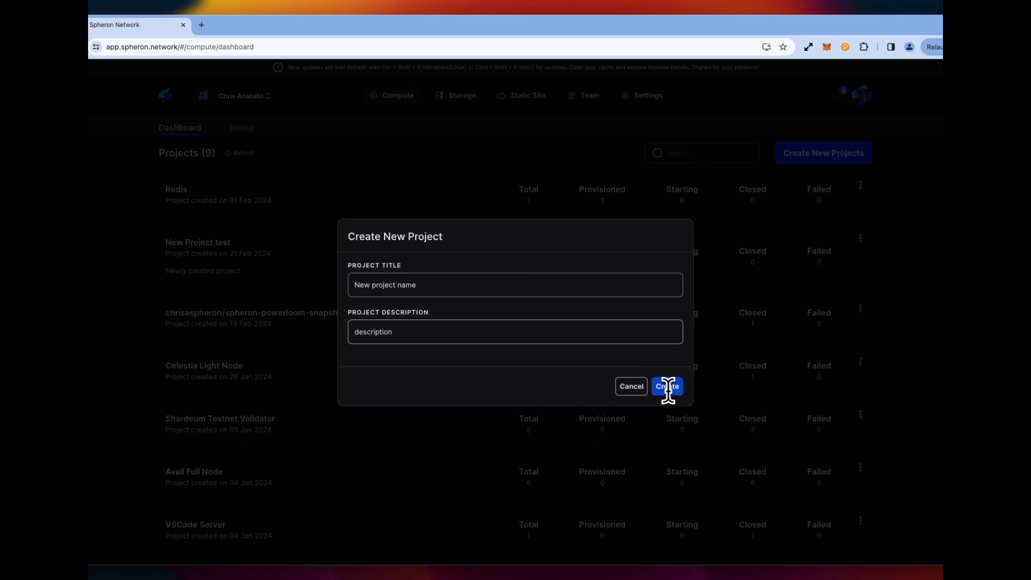
left_click(638, 391)
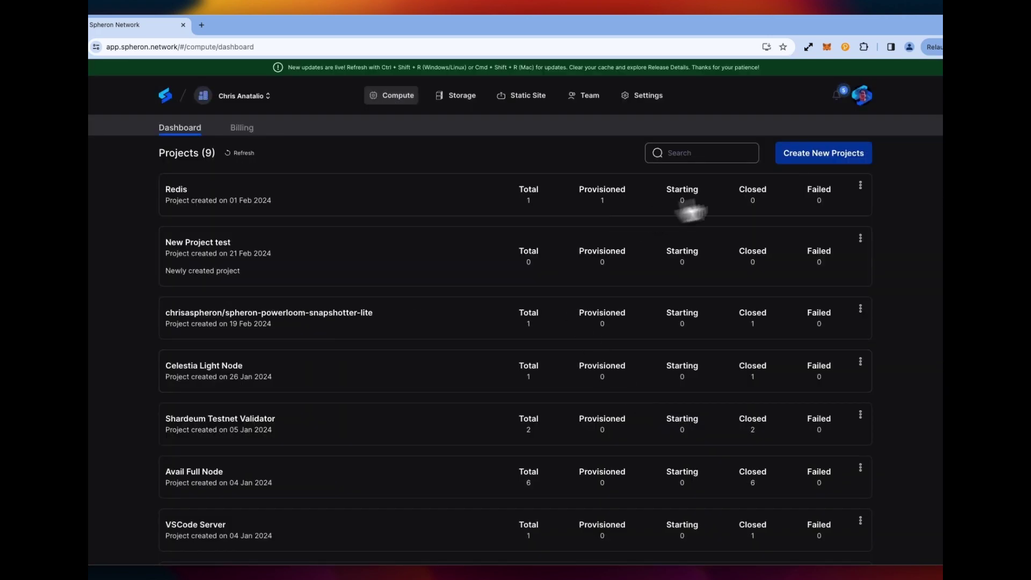
Check the actions available for the Redis and New Project test projects, and refresh the project list.
left_click(860, 185)
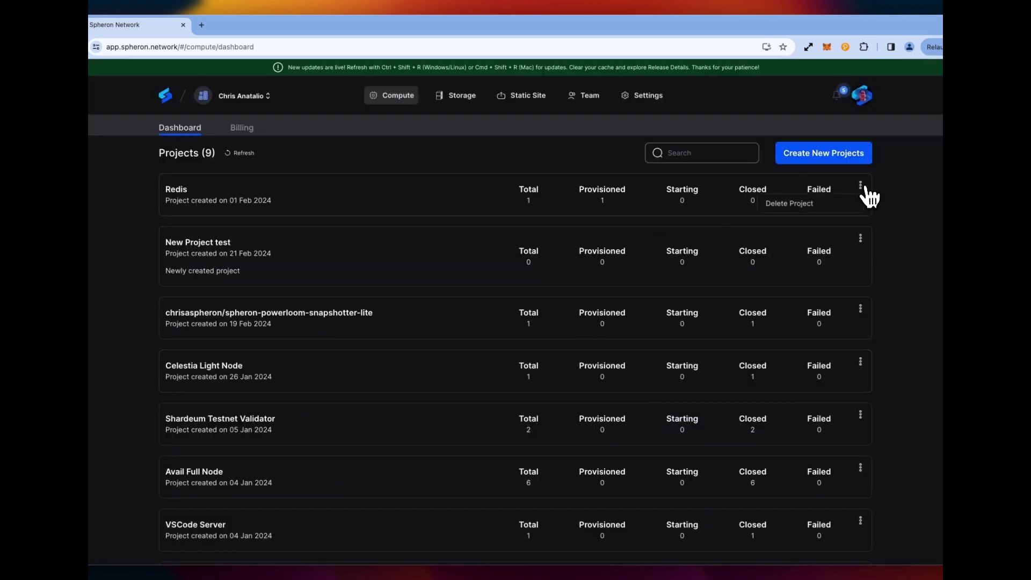
left_click(861, 240)
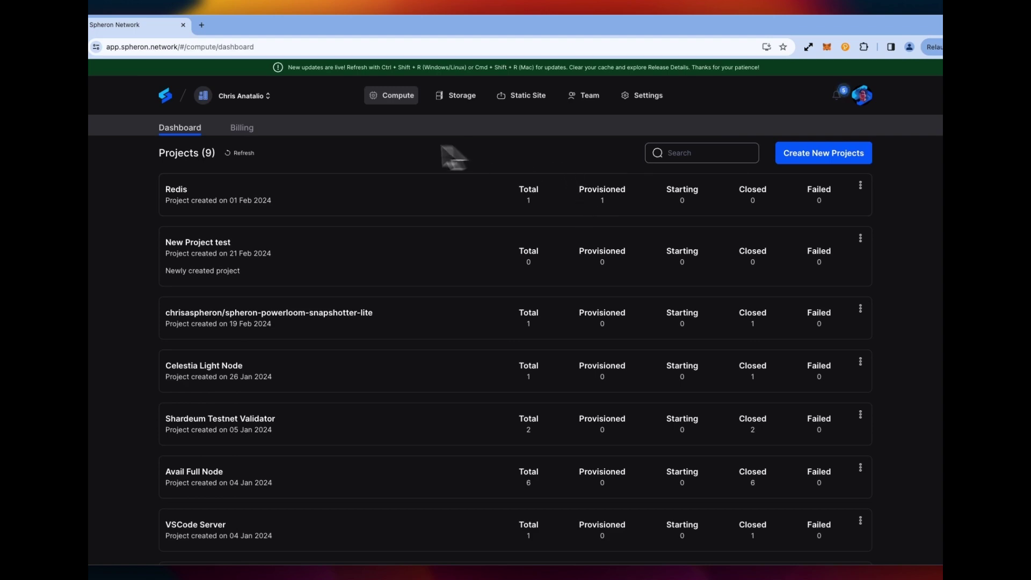
left_click(241, 154)
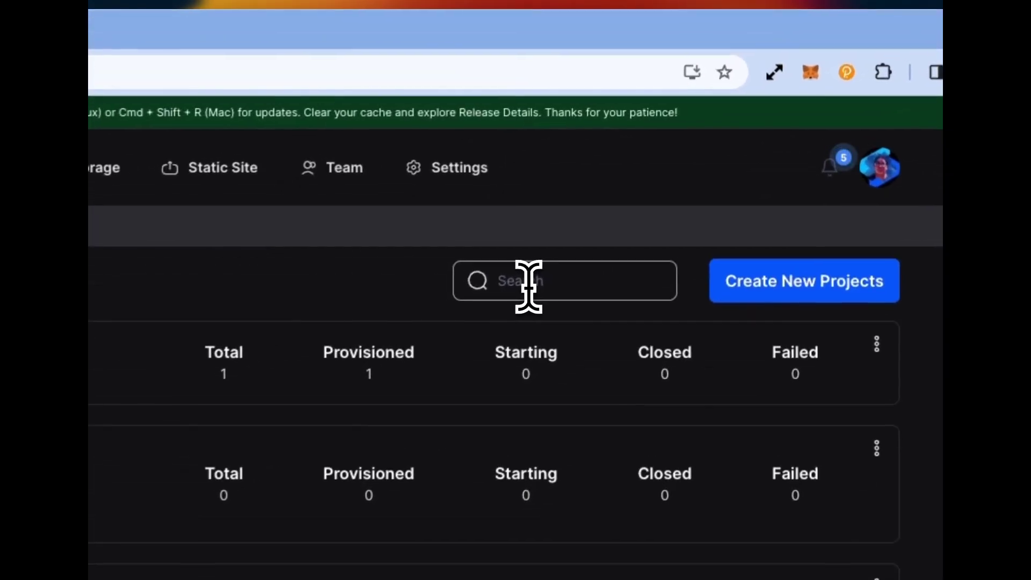
Search the projects for "shardeum".
left_click(529, 286)
type("sh")
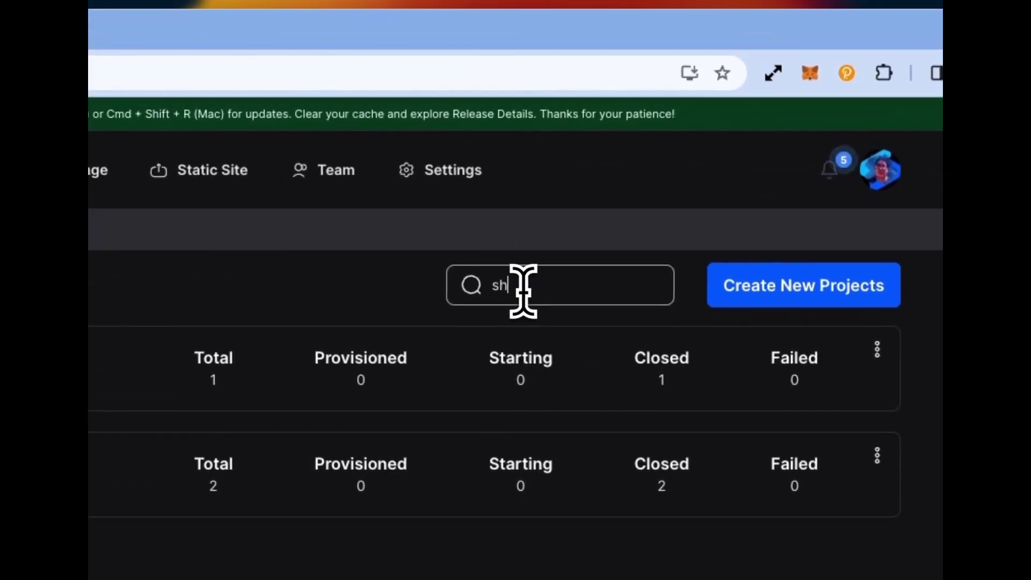
type("ardeum")
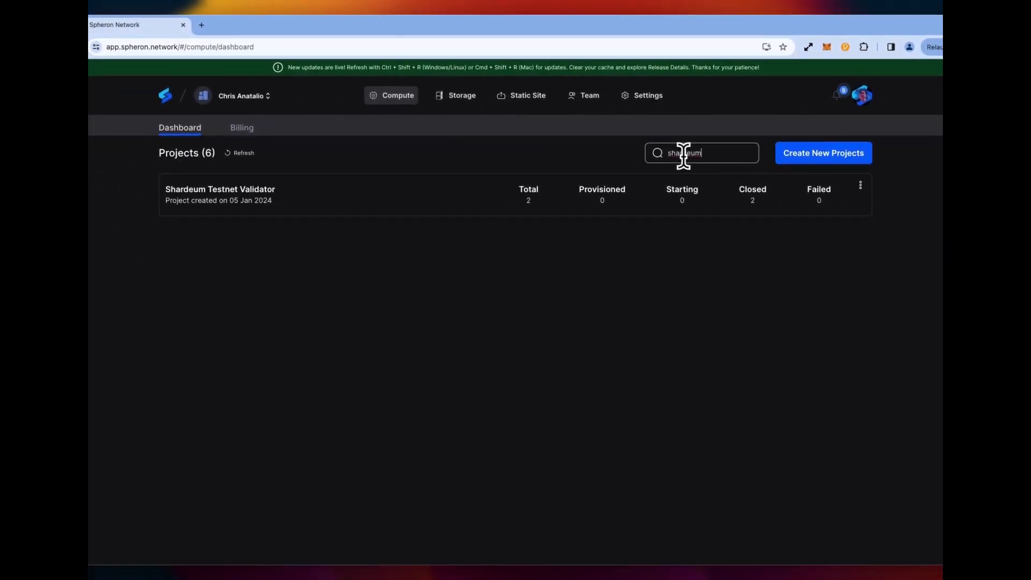
Search the projects for "red" instead, and clear the search to list all projects again.
key("BackSpace")
type("red")
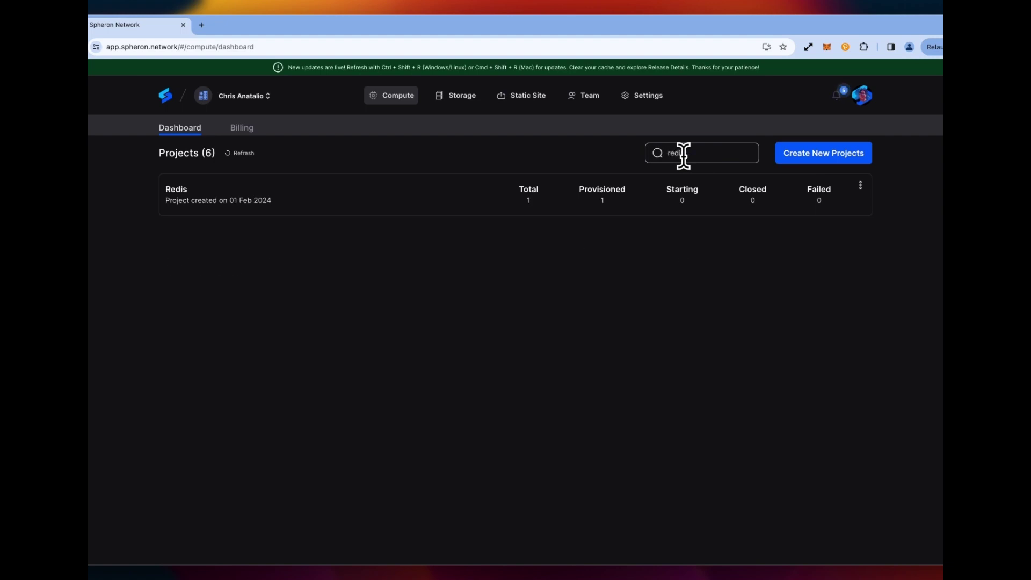
key("BackSpace")
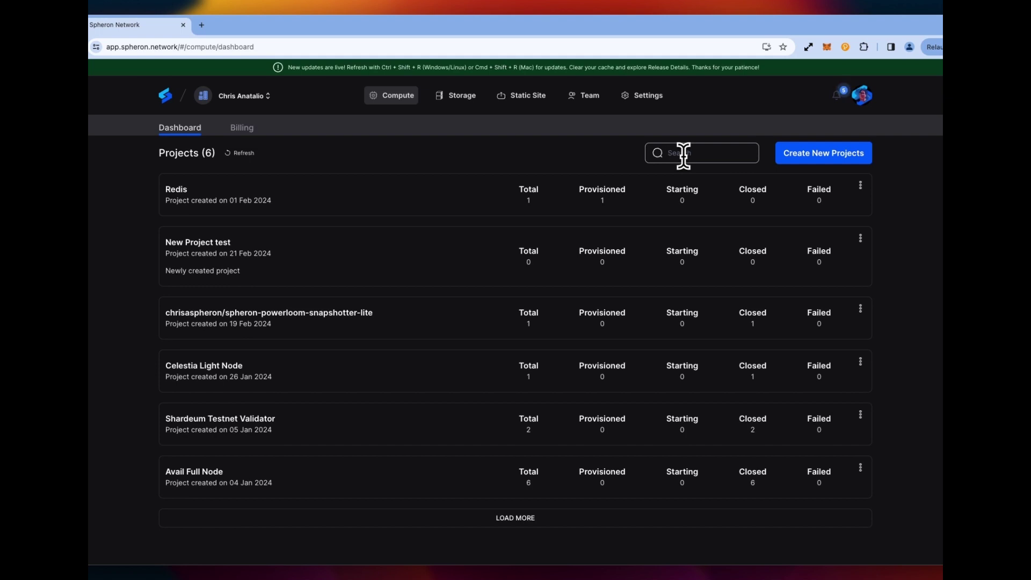
type("red")
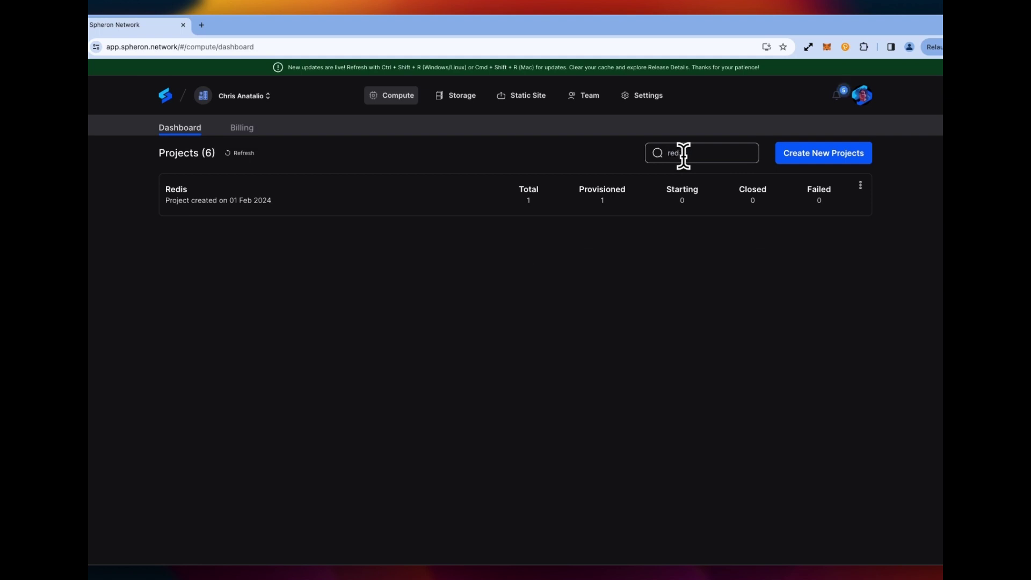
key("BackSpace")
key("BackSpace")
key("BackSpace")
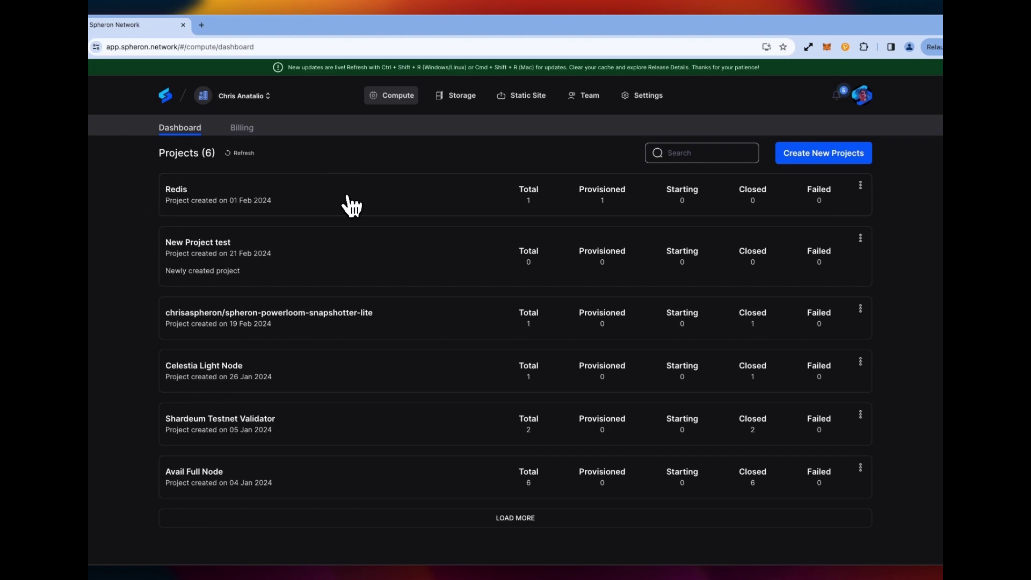
Open the Redis project and refresh its list of instances.
left_click(355, 205)
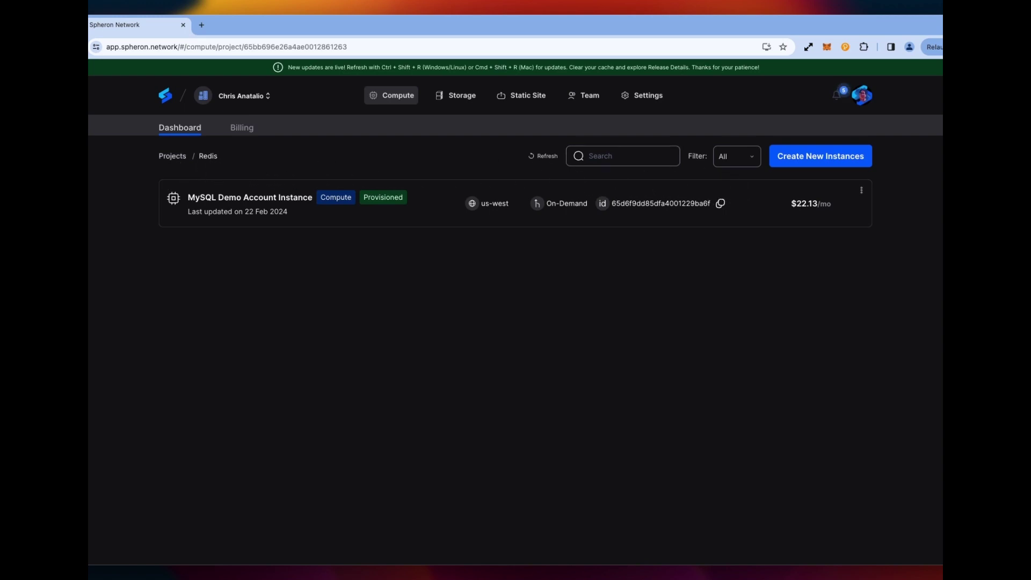
left_click(183, 160)
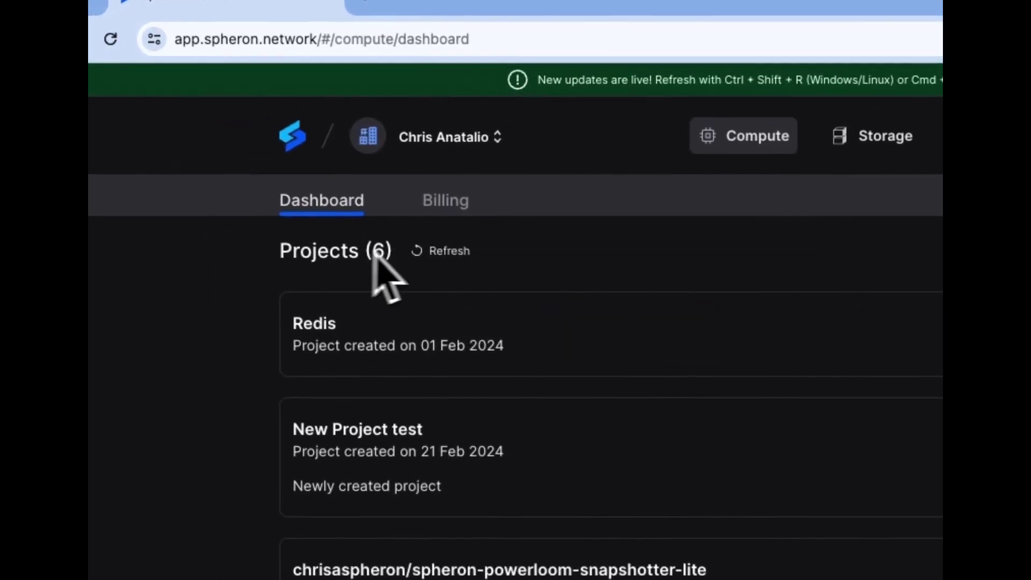
left_click(446, 330)
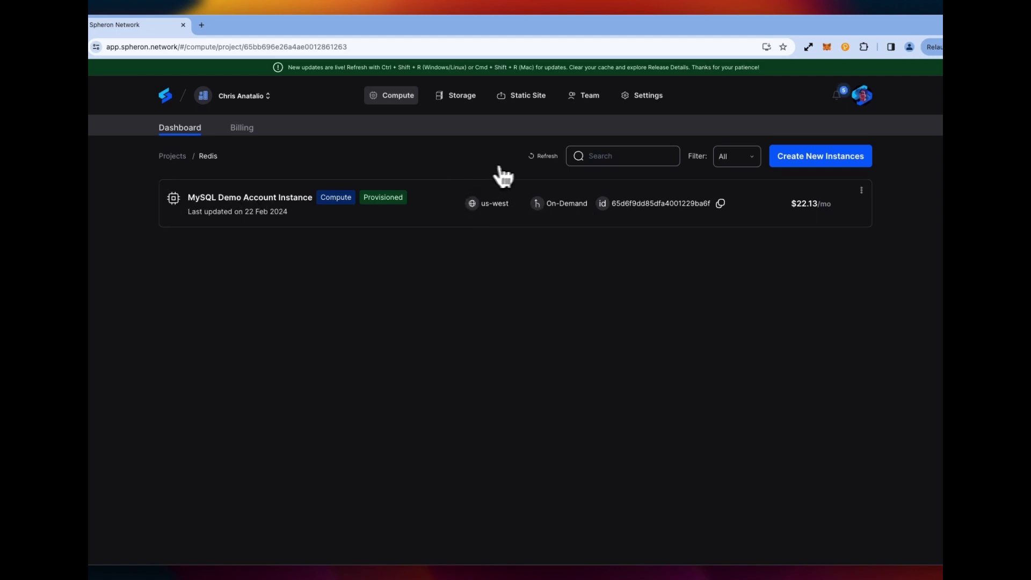
left_click(543, 156)
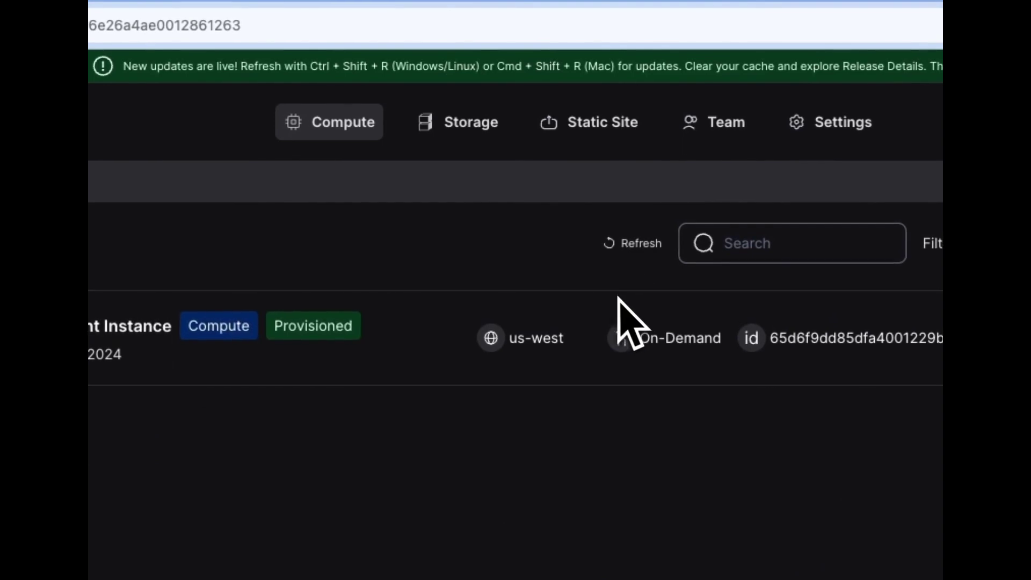
left_click(636, 251)
left_click(624, 251)
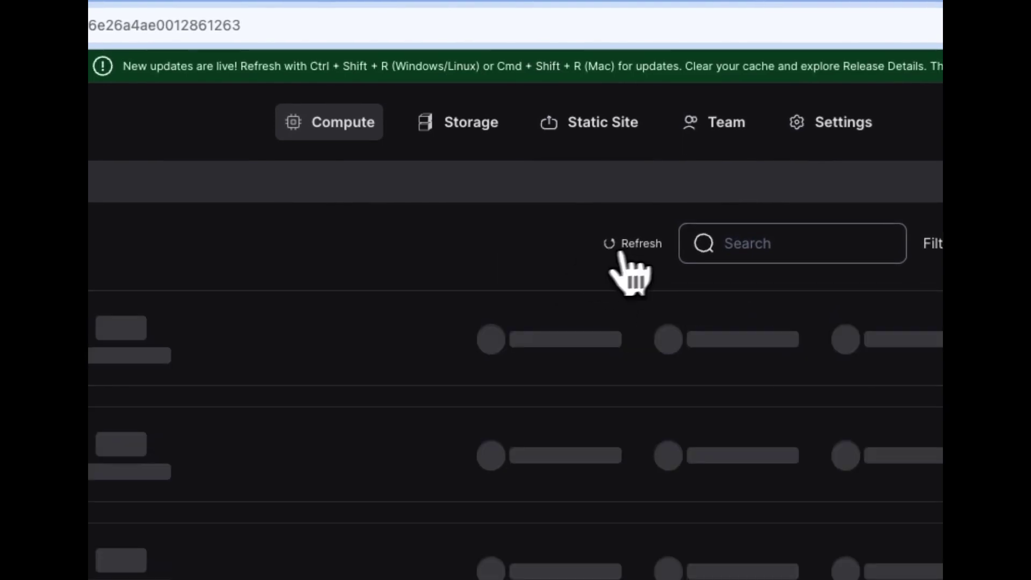
Examine the instance search, the status filter choices and the actions available for the MySQL Demo Account Instance.
left_click(756, 252)
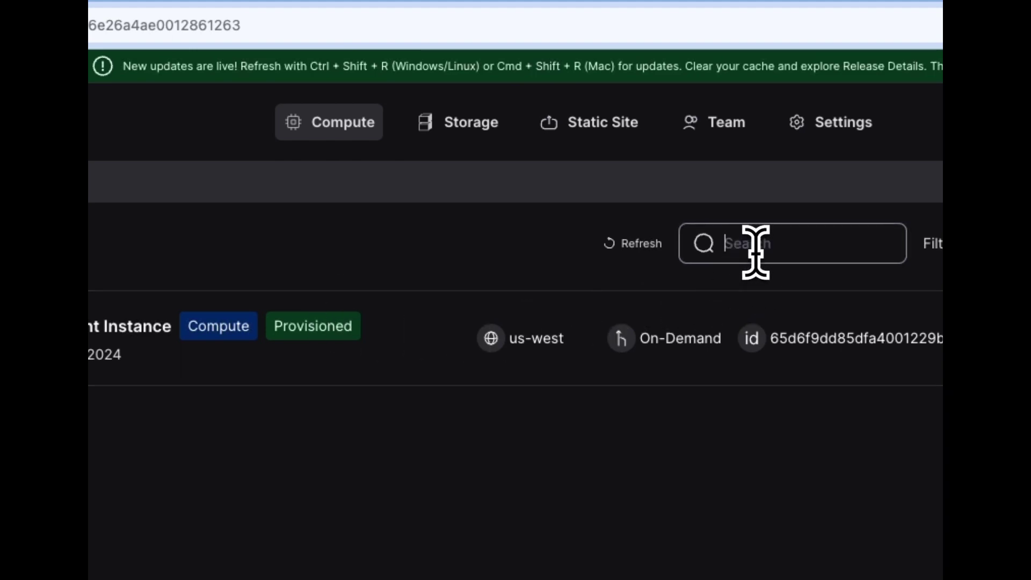
left_click(583, 231)
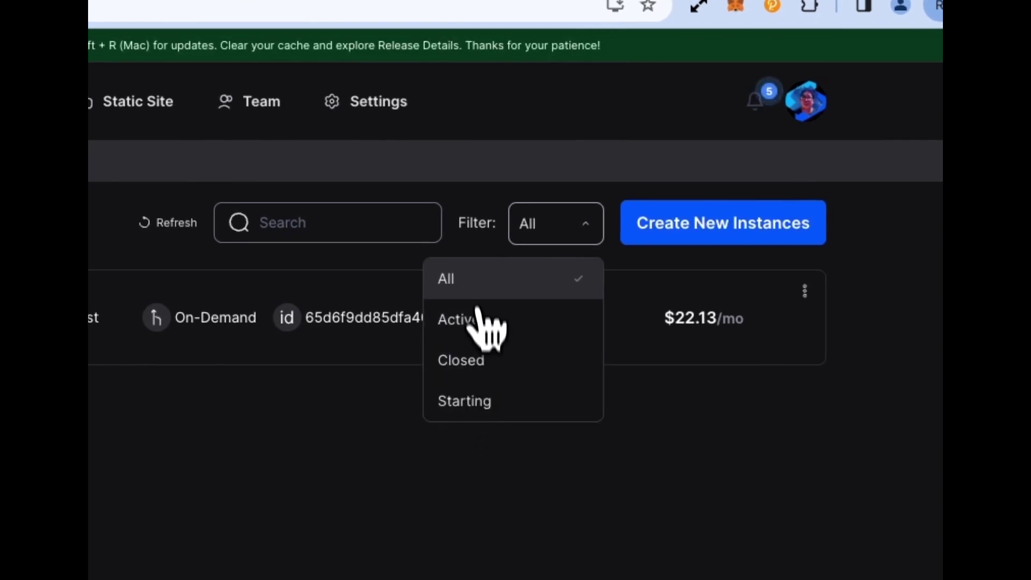
left_click(456, 212)
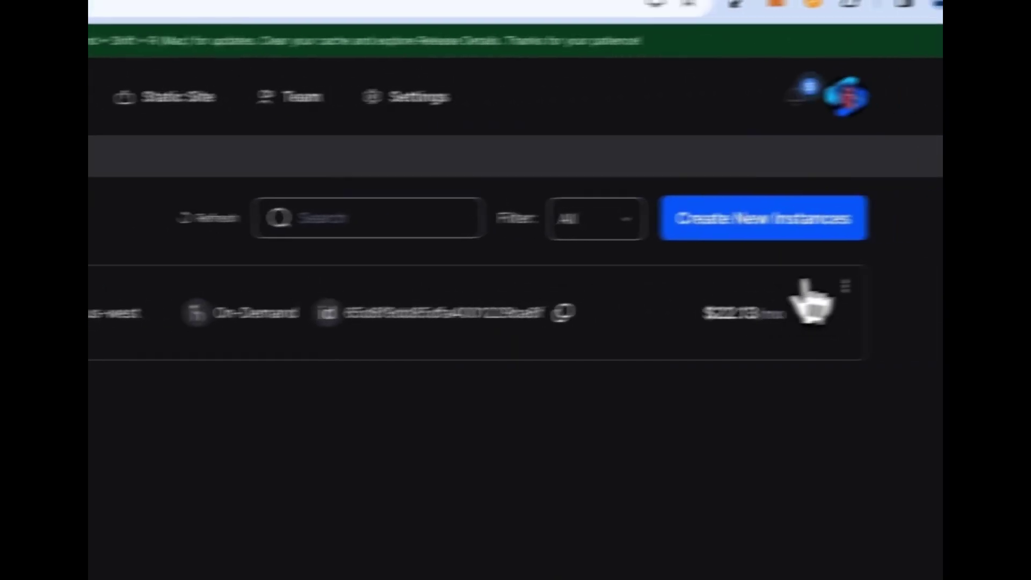
left_click(806, 290)
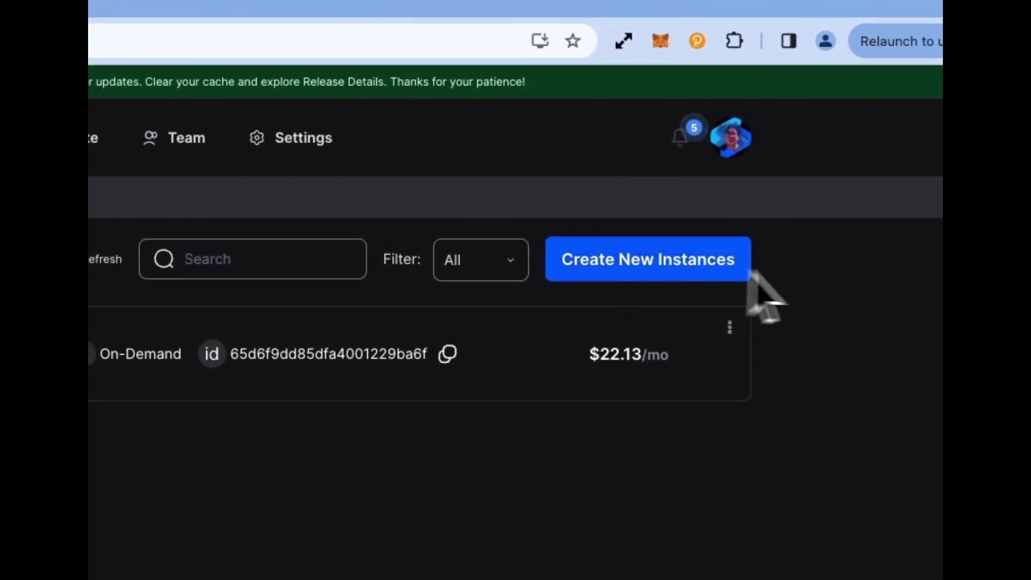
View the form for creating a new instance in the Redis project, and return to the project's instance list.
left_click(704, 266)
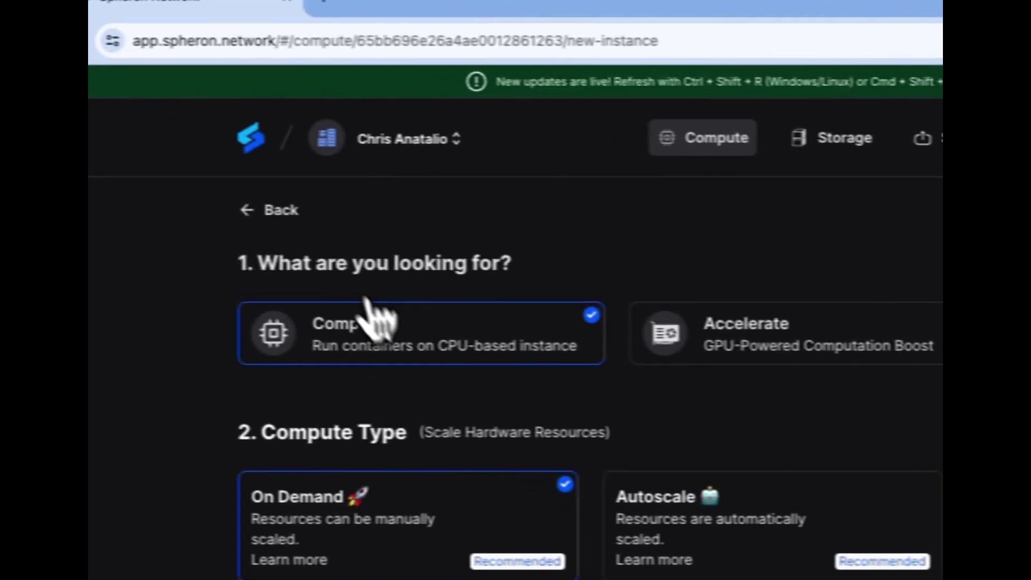
left_click(320, 212)
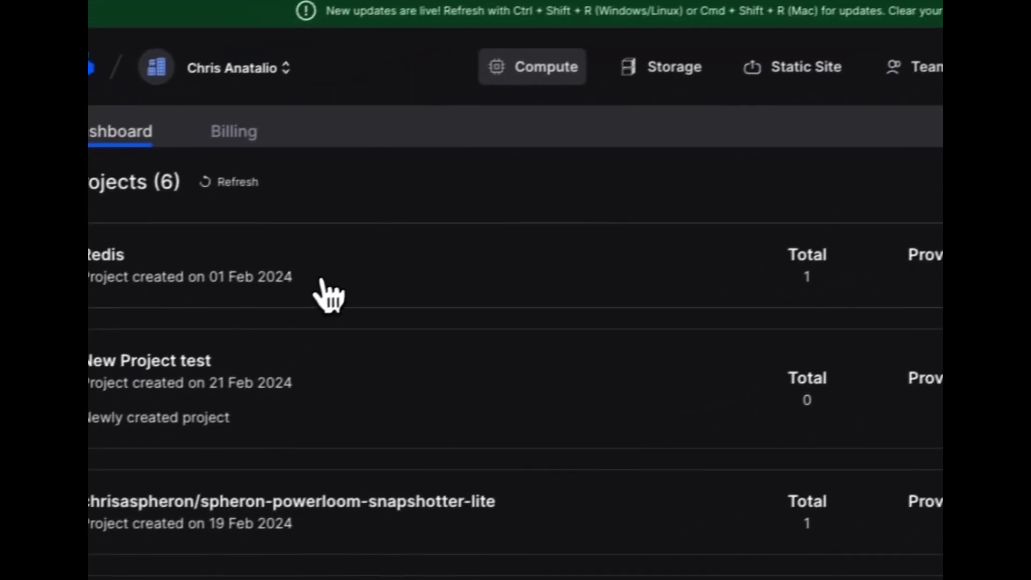
left_click(324, 285)
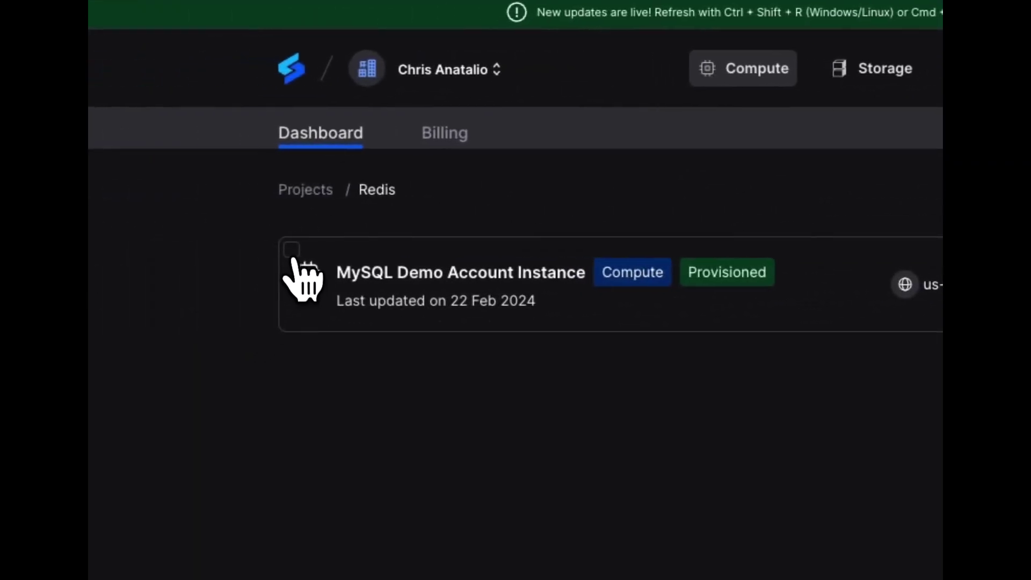
Select the MySQL Demo Account Instance to view the bulk actions, and clear the selection.
left_click(291, 251)
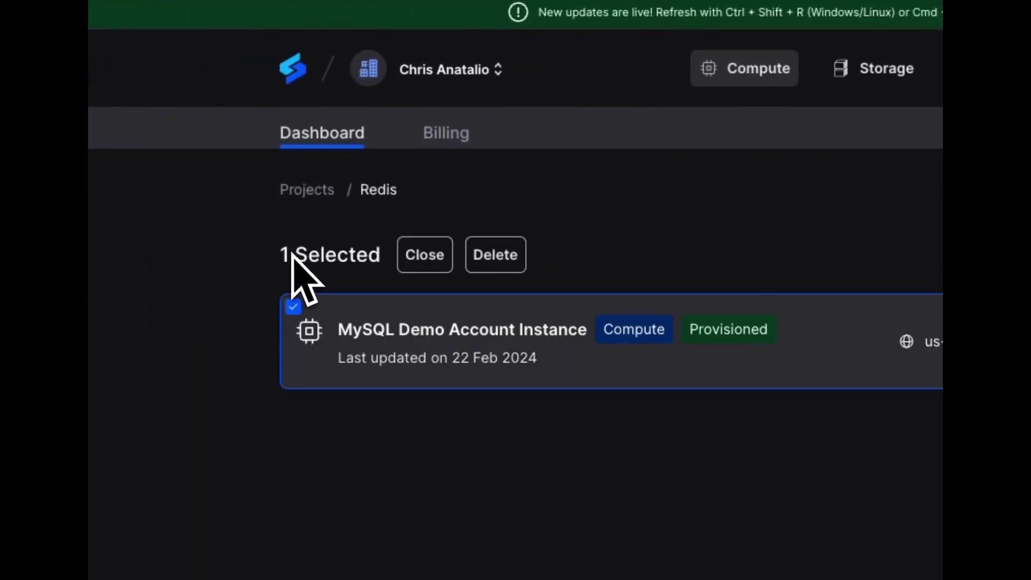
left_click(292, 307)
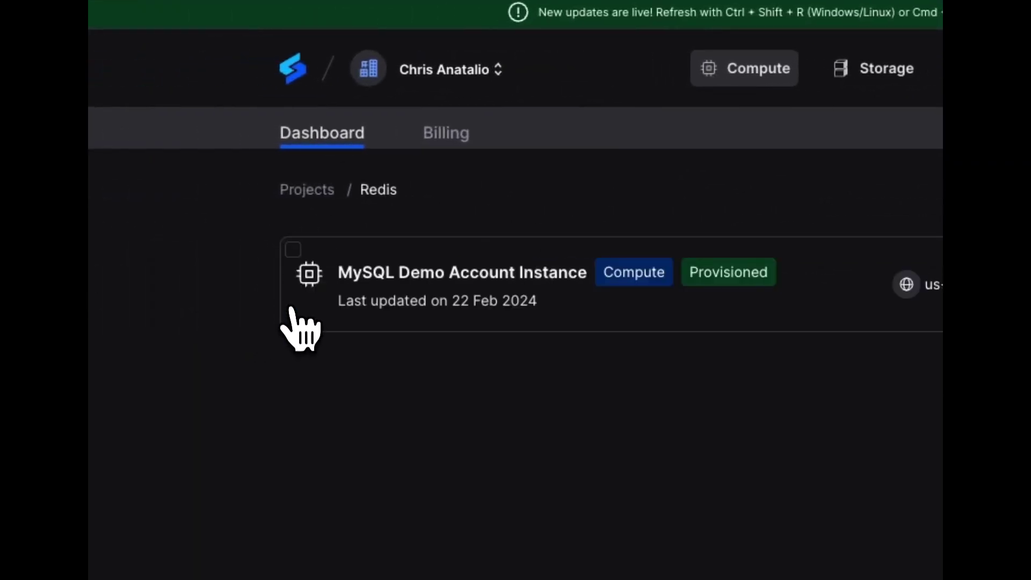
left_click(292, 250)
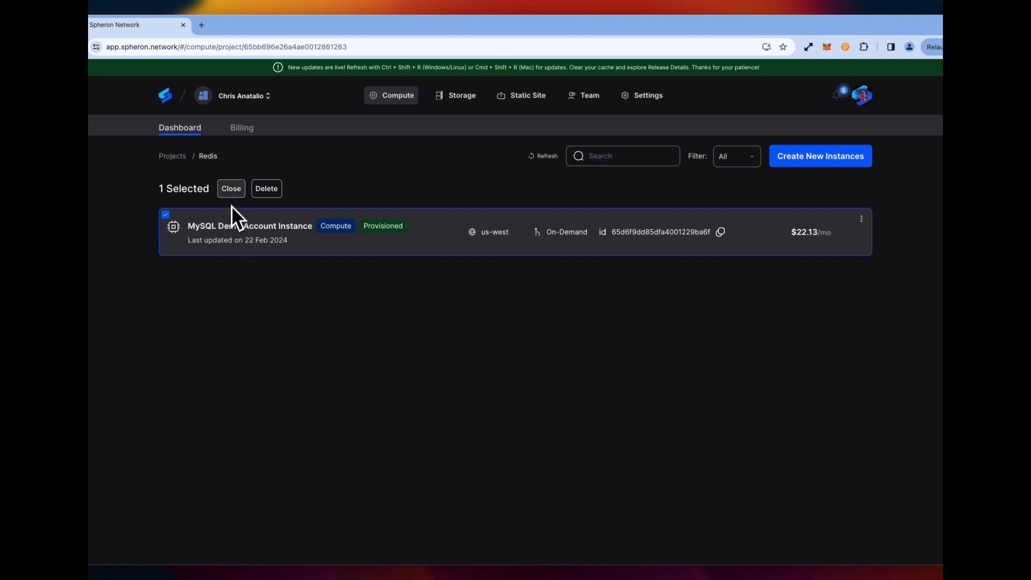
left_click(166, 214)
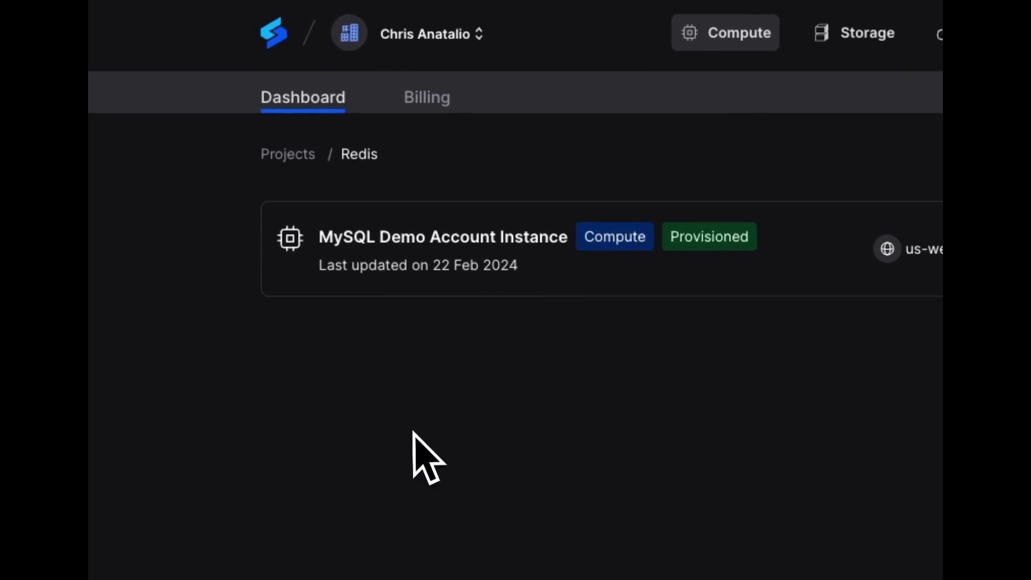
Open the overview of the MySQL Demo Account Instance and inspect its breadcrumb path.
left_click(423, 257)
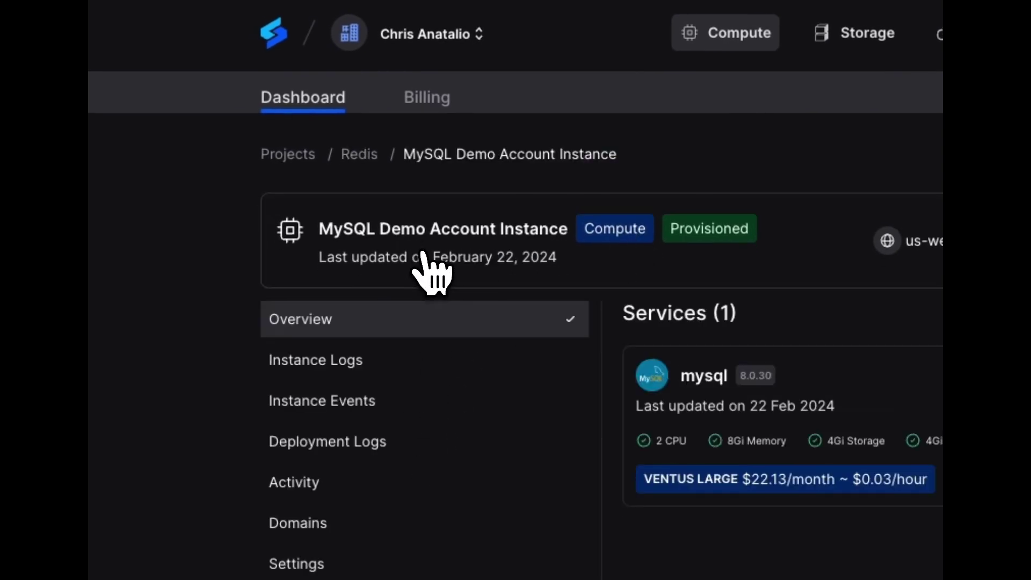
left_click_drag(660, 170, 262, 156)
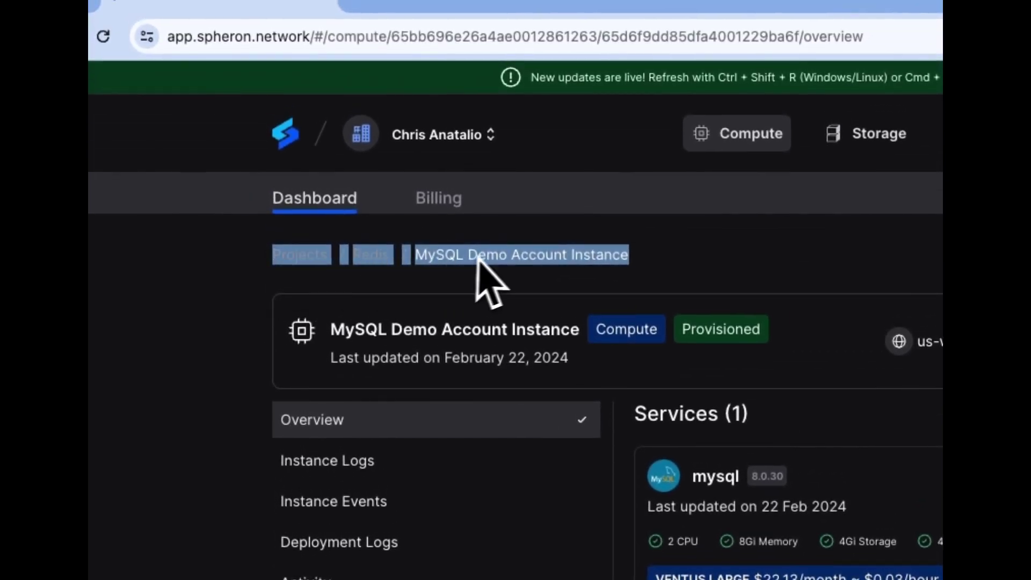
left_click(652, 255)
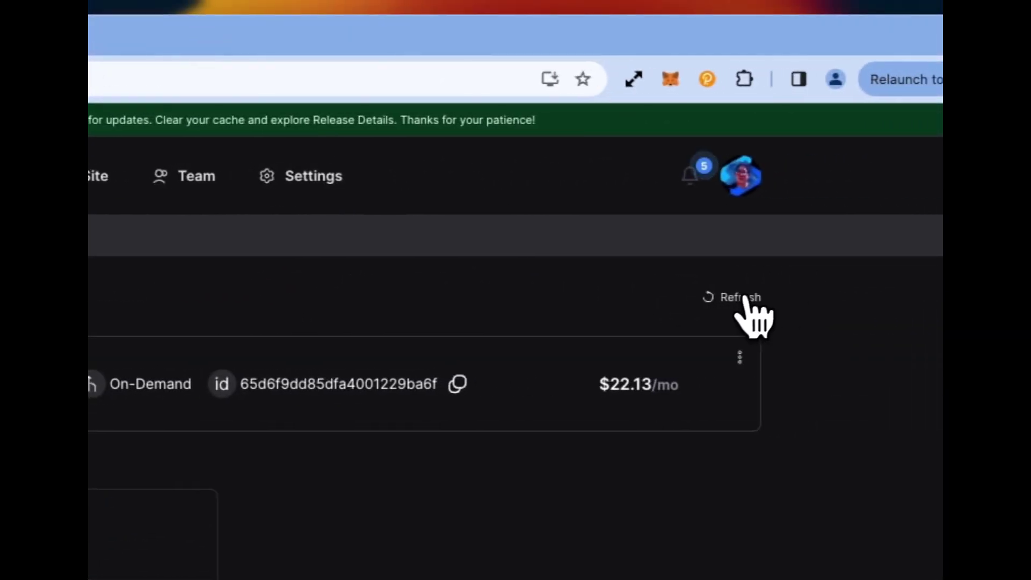
Refresh the MySQL Demo Account Instance and view the actions available for it, without choosing any.
left_click(744, 299)
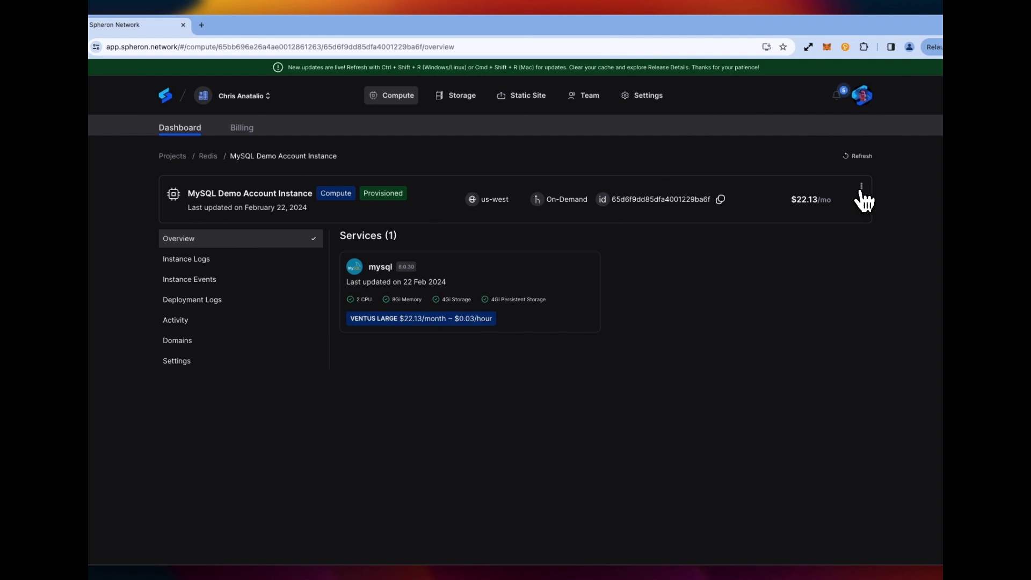
left_click(861, 188)
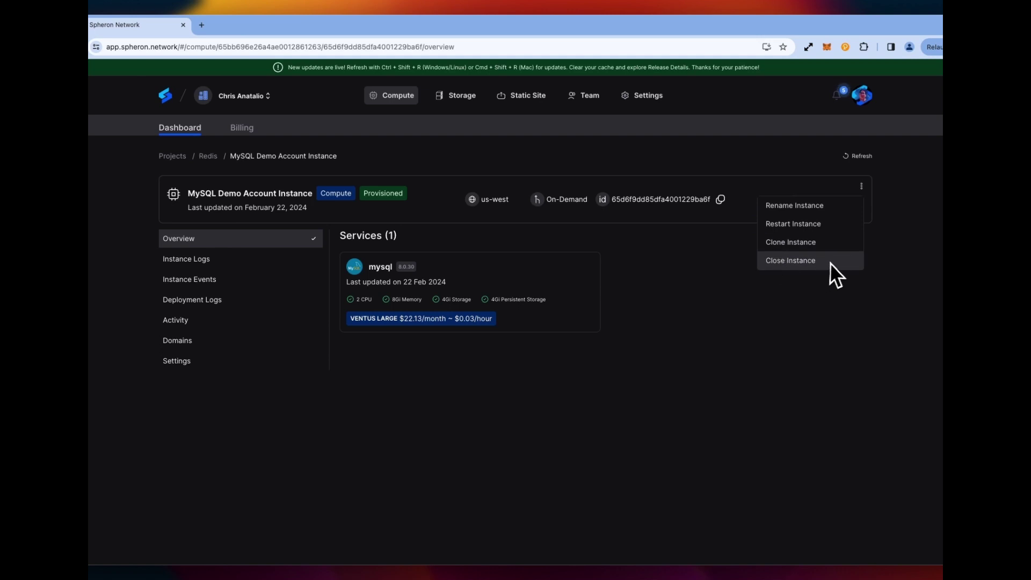
left_click(857, 276)
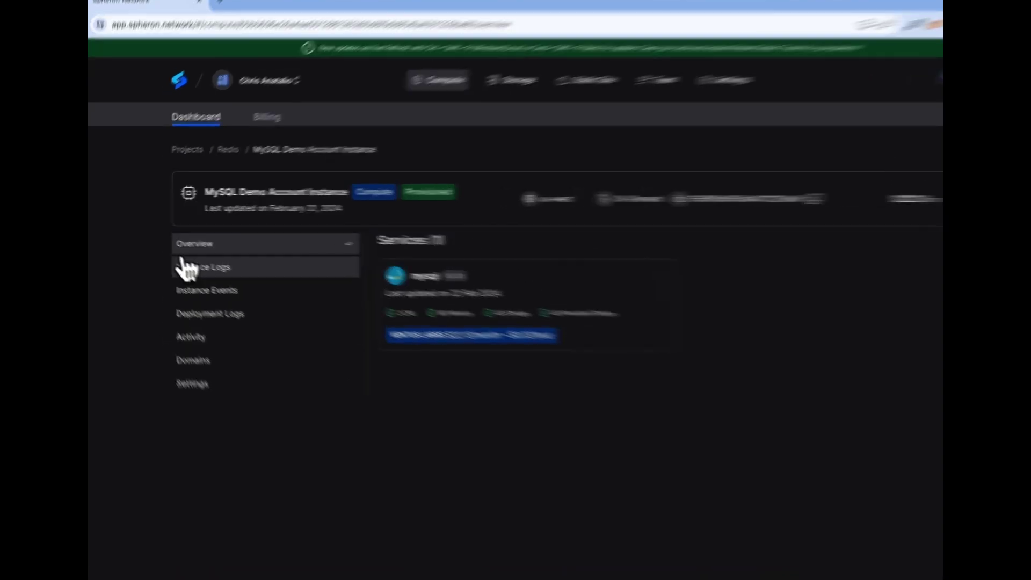
View the instance logs, deployment logs and activity of the instance, and inspect the site field in its subdomain configuration.
left_click(182, 259)
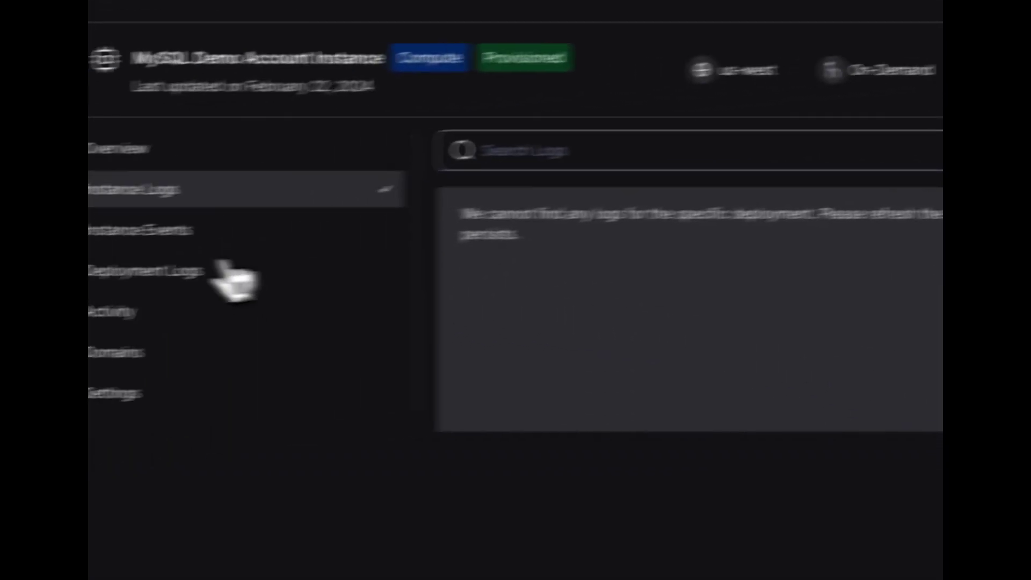
left_click(273, 262)
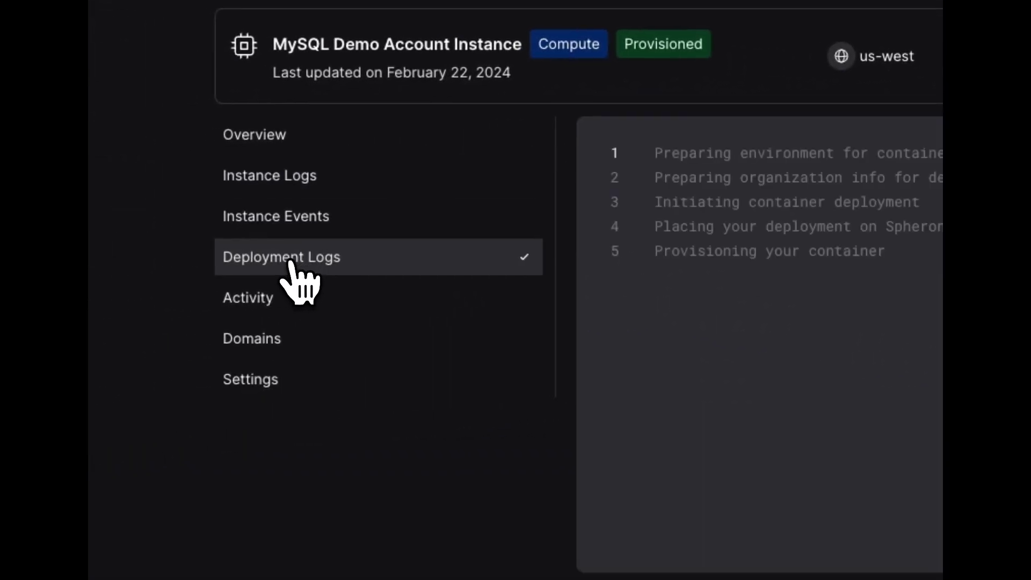
left_click(265, 297)
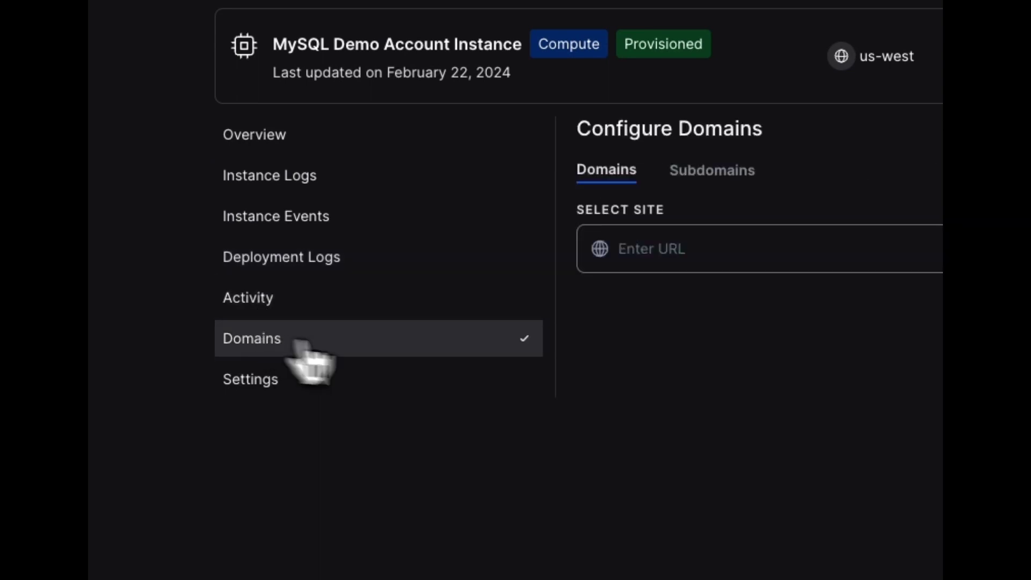
left_click(715, 257)
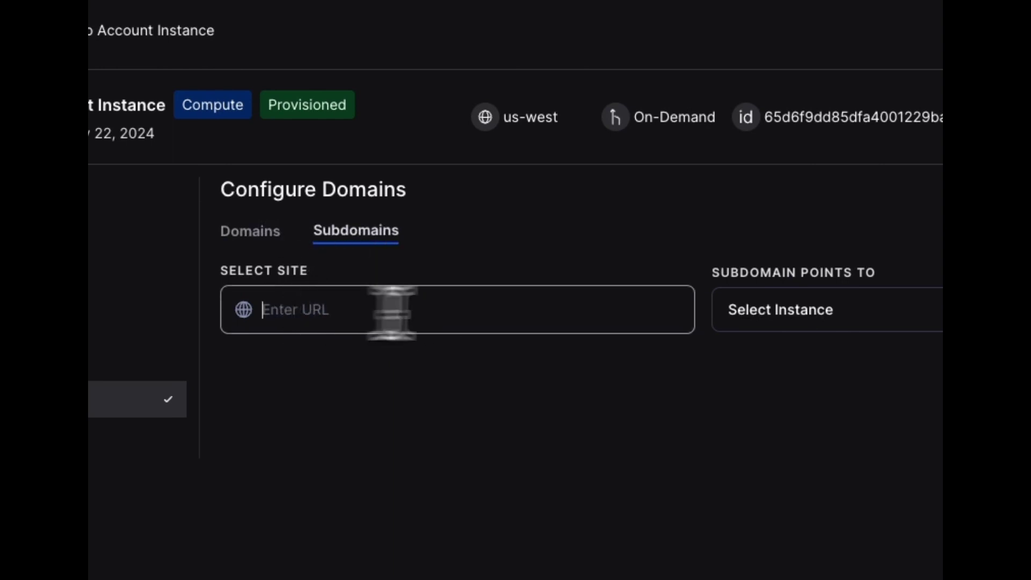
left_click(768, 314)
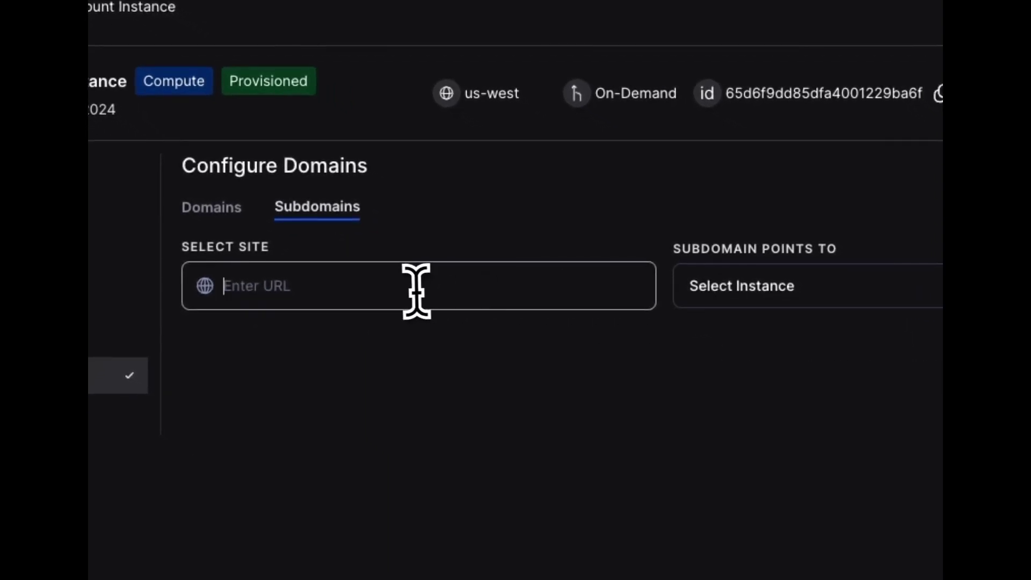
Review the instance settings, covering the plan choices, storage configuration, replicas, tag and the SPHERON_INSTANCE_ID environment variable.
left_click(285, 451)
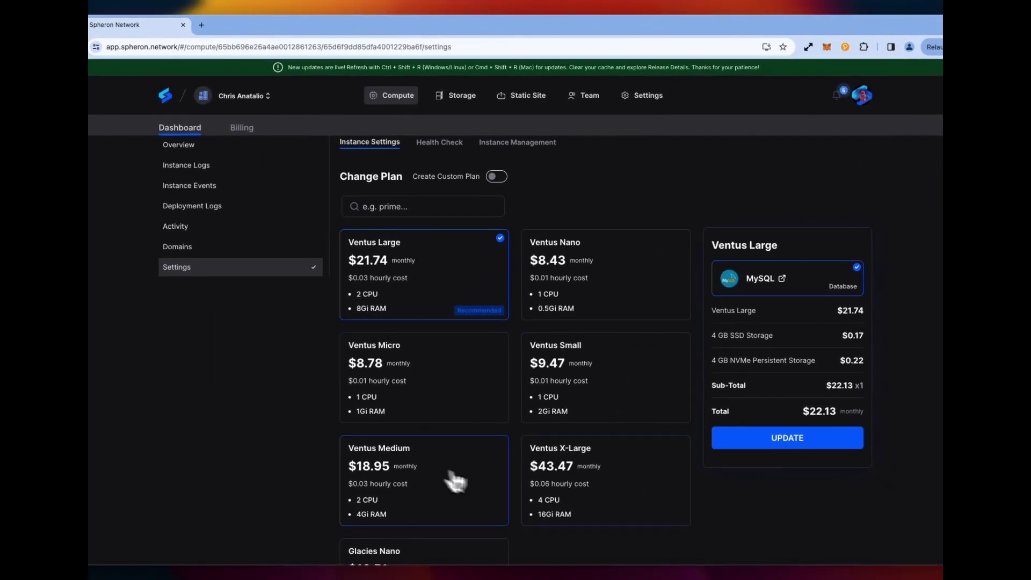
scroll(461, 472, "down", 1)
scroll(424, 534, "down", 6)
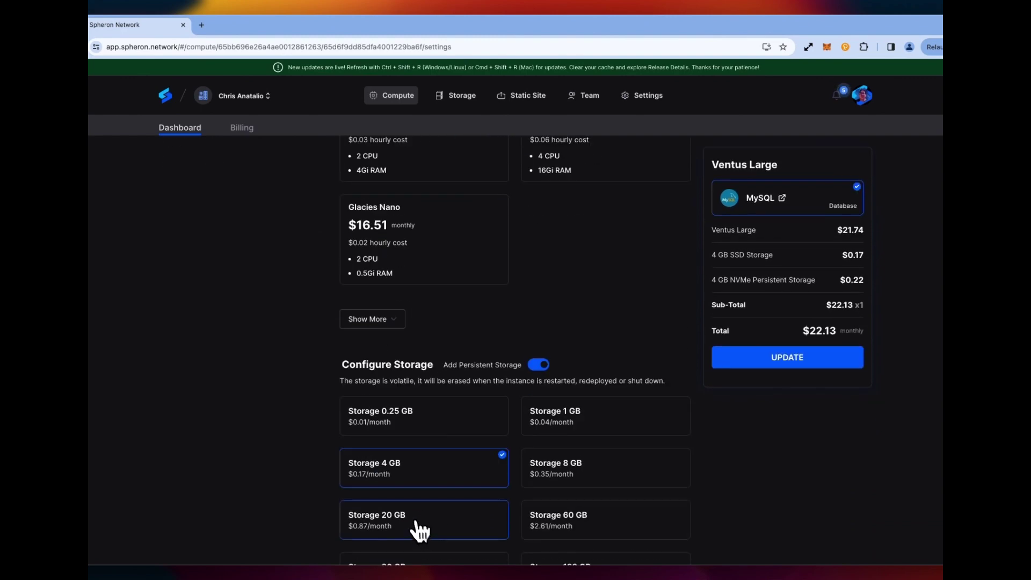
scroll(507, 453, "down", 15)
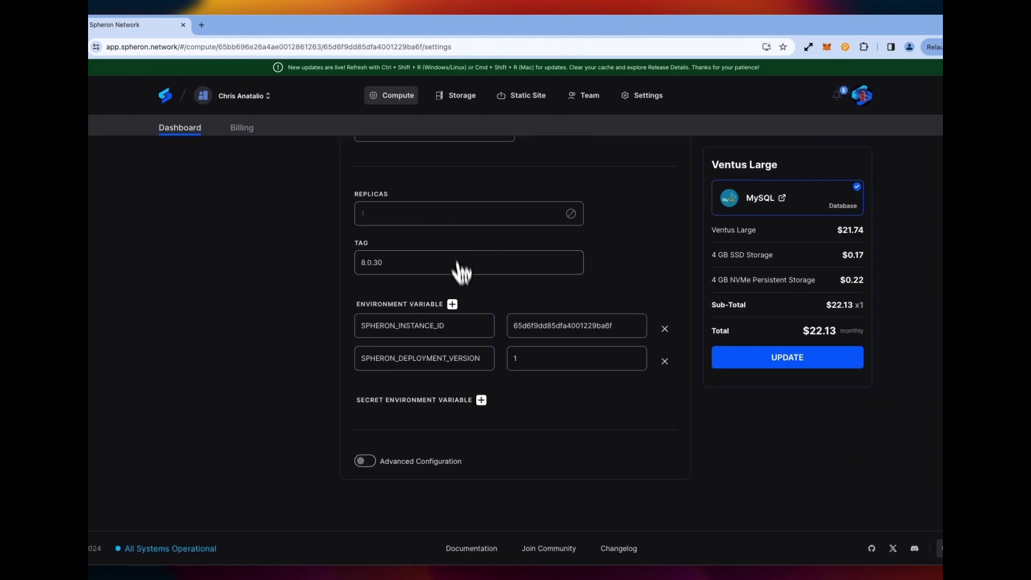
double_click(422, 325)
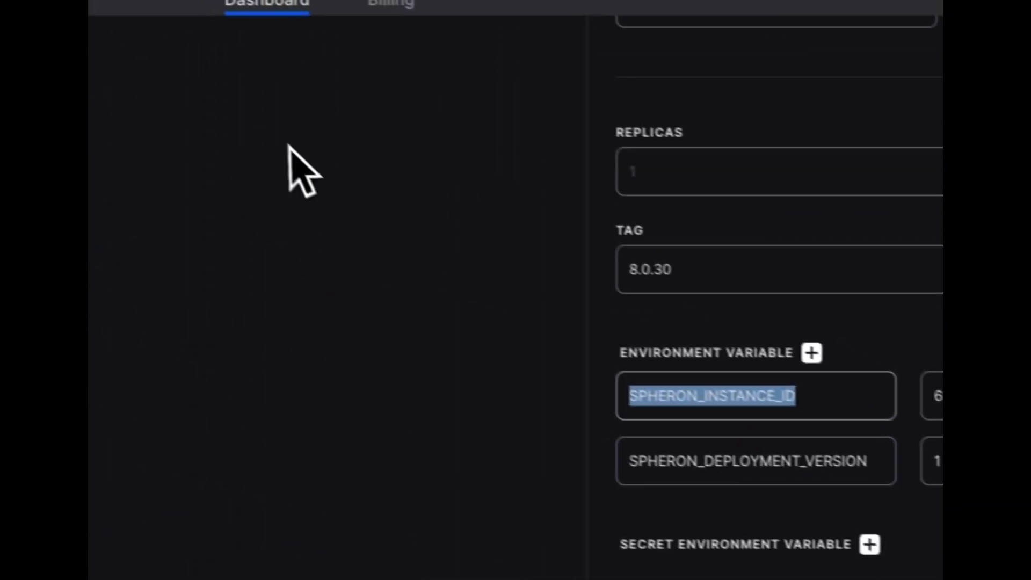
scroll(508, 385, "up", 12)
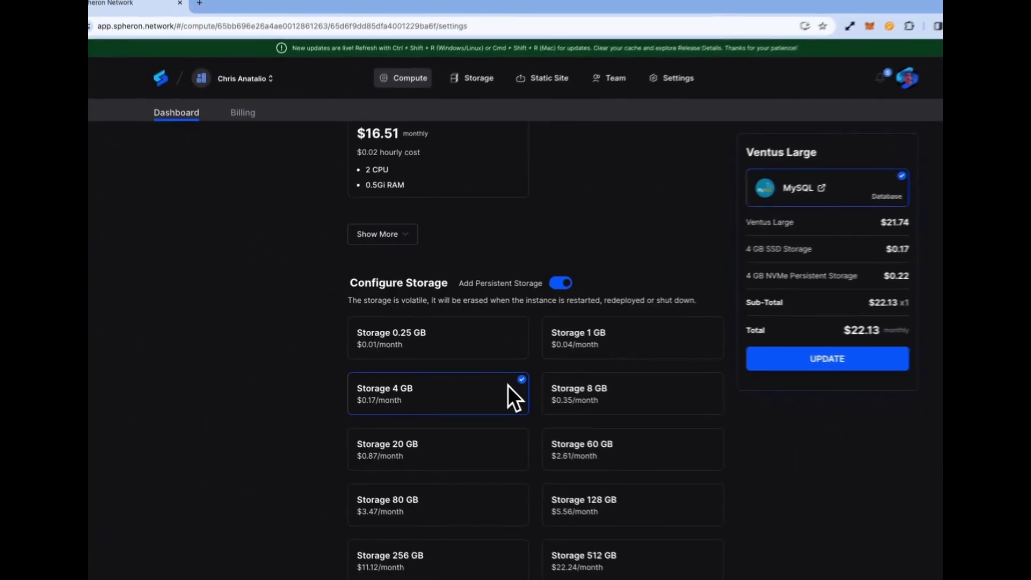
scroll(508, 386, "up", 10)
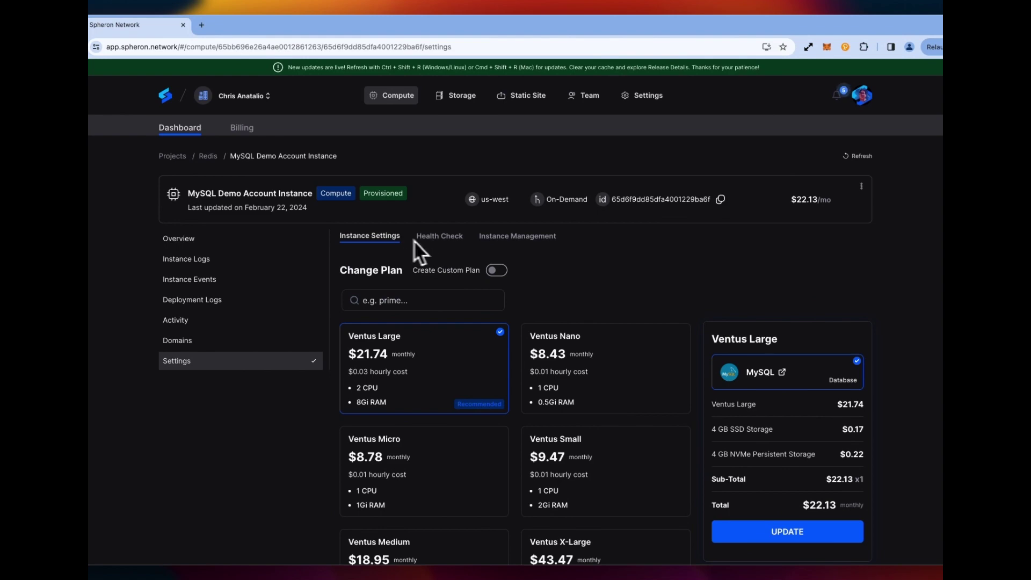
View the health check settings and the management options of the instance, and return to its overview.
left_click(439, 236)
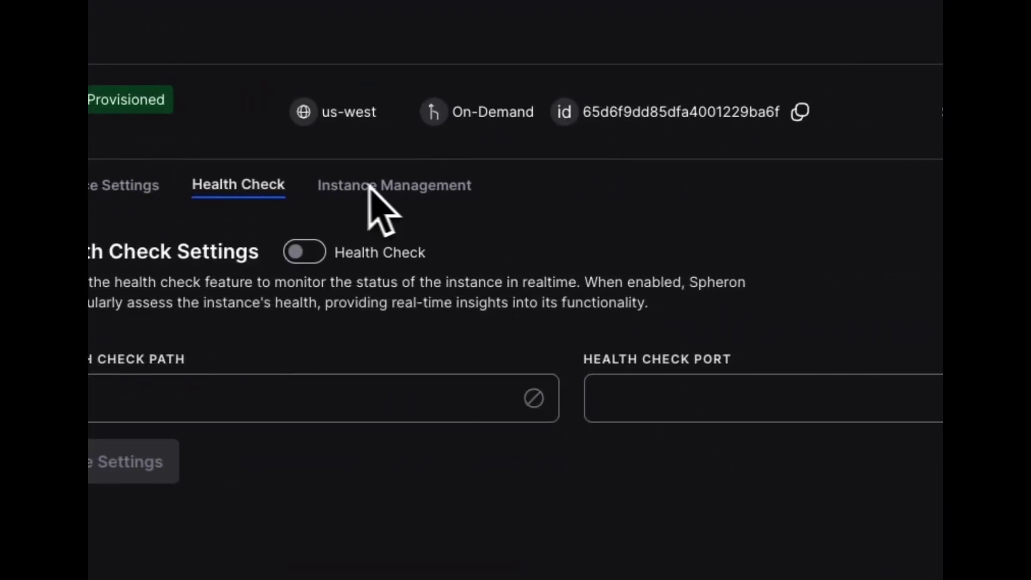
left_click(339, 187)
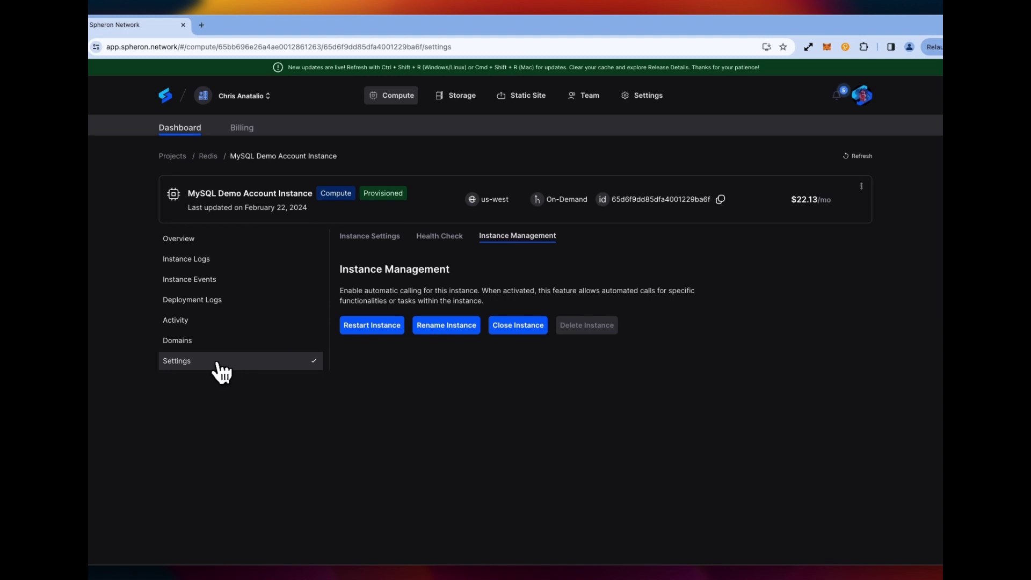
left_click(197, 243)
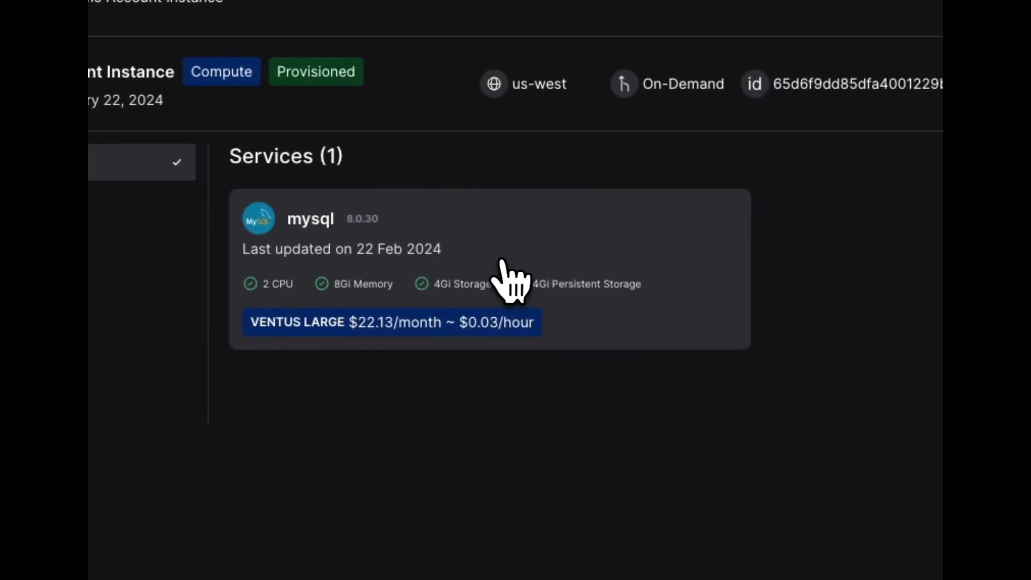
Open the mysql service, try out the service log search with a test term, and clear the search.
left_click(503, 261)
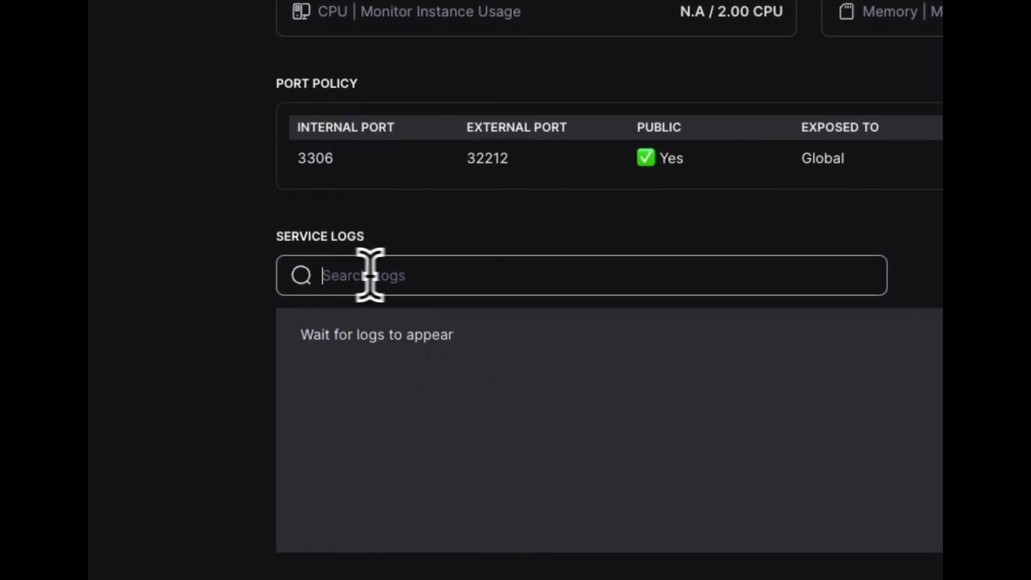
type("c")
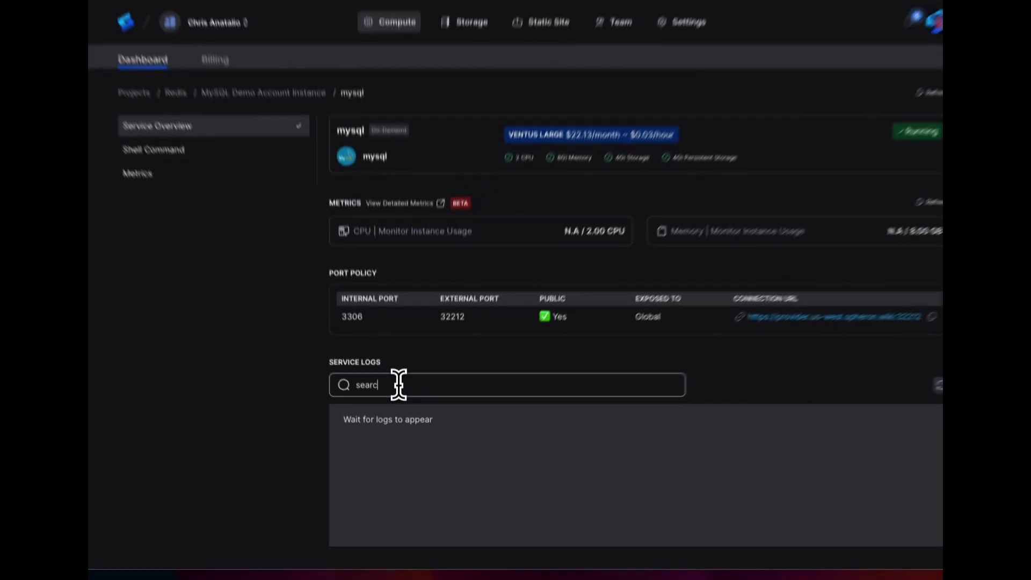
key("BackSpace")
key("BackSpace")
key("BackSpace")
key("BackSpace")
key("BackSpace")
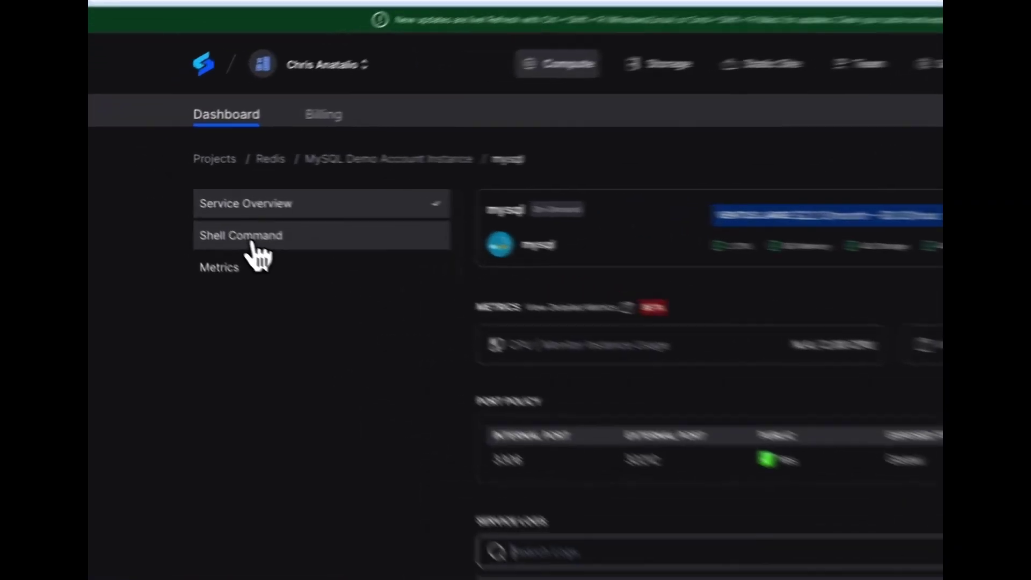
Open the shell of the mysql service and try entering the commands ls and cd at the prompt.
left_click(198, 209)
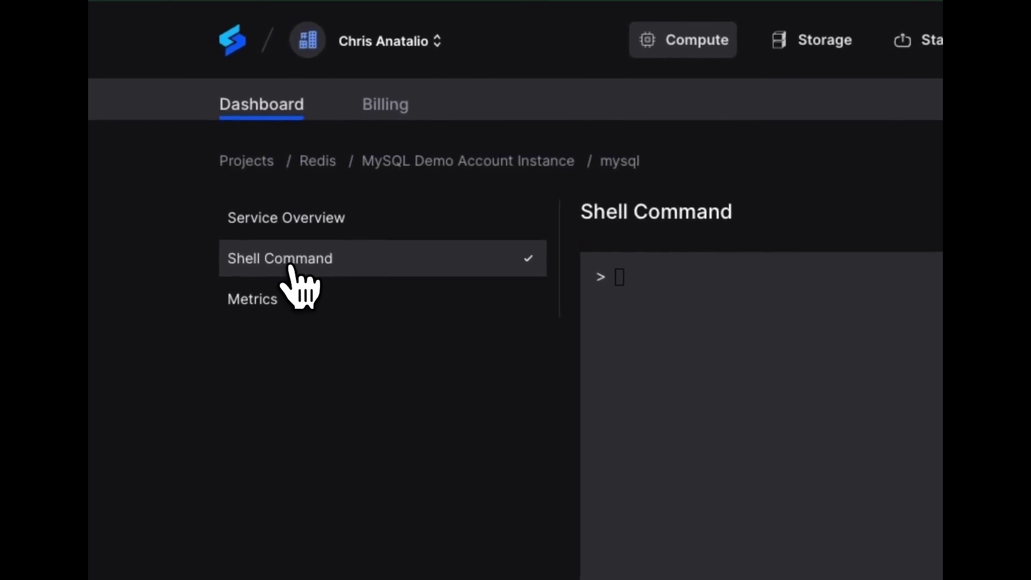
left_click(706, 317)
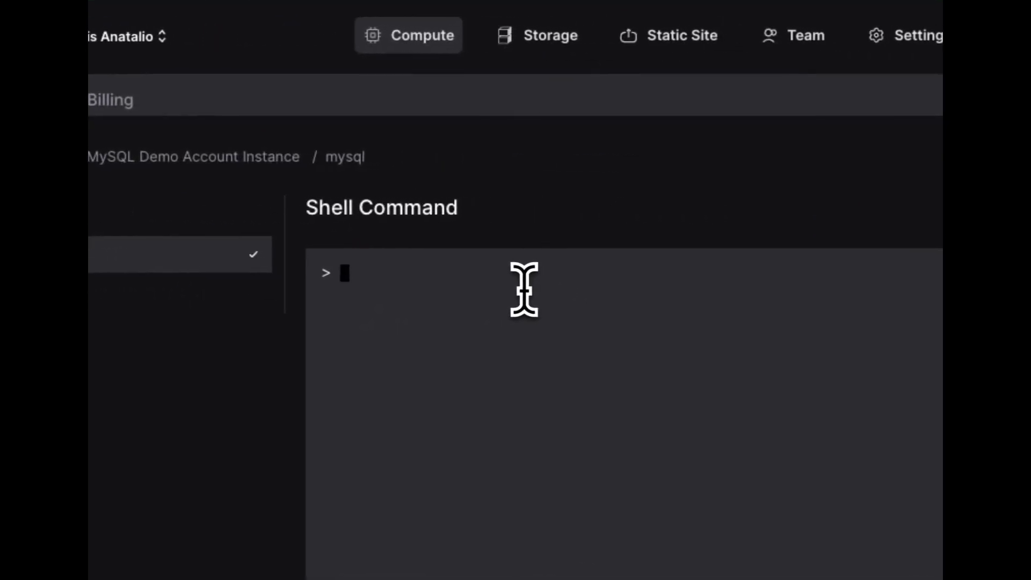
type("ls")
key("BackSpace")
key("BackSpace")
type("cd")
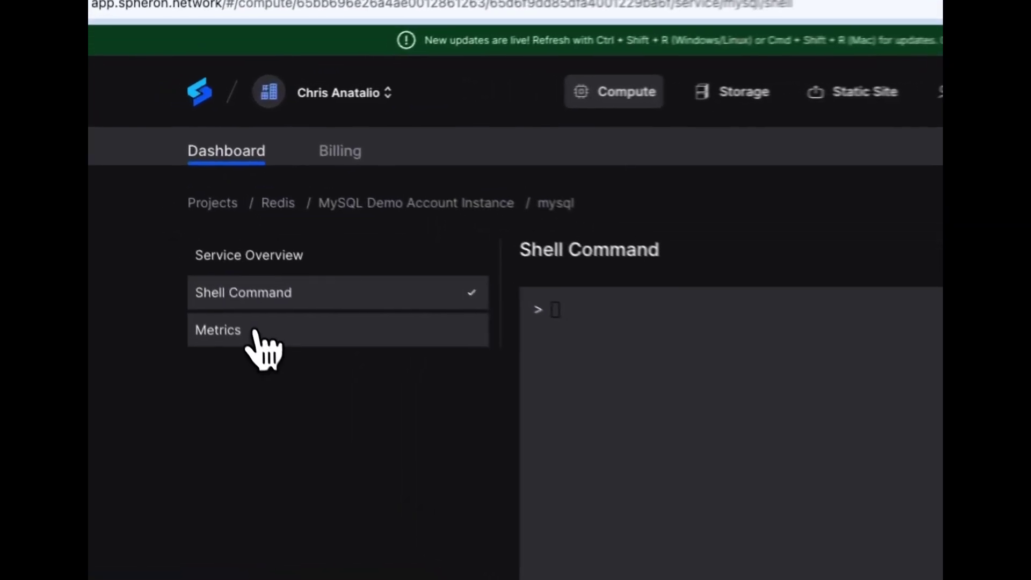
View the metrics of the mysql service and their chart filter choices, and return to the service overview.
left_click(200, 230)
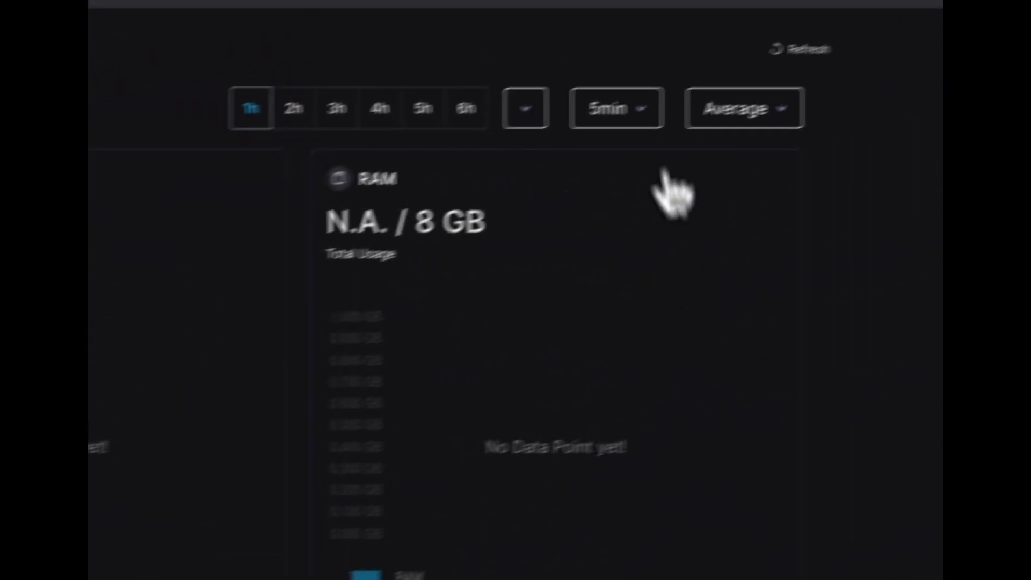
left_click(649, 112)
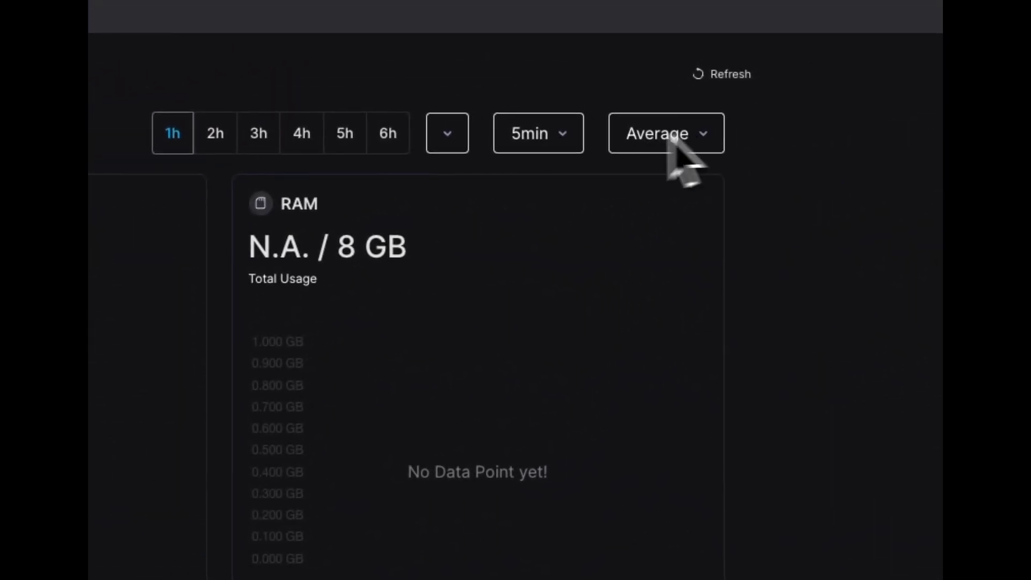
left_click(301, 218)
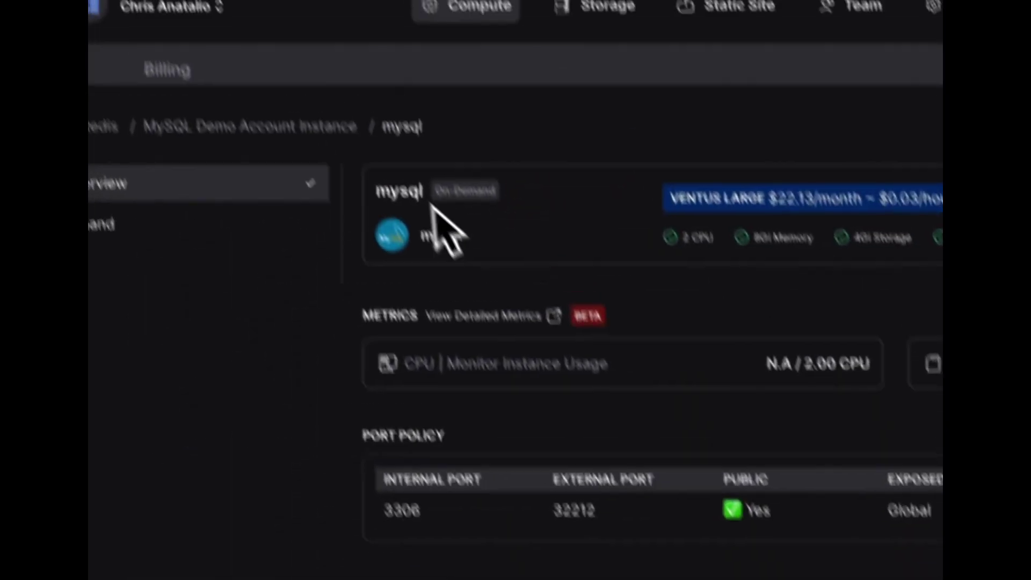
Go back from the mysql service through the MySQL Demo Account Instance and the Redis project to the list of all projects.
left_click(271, 127)
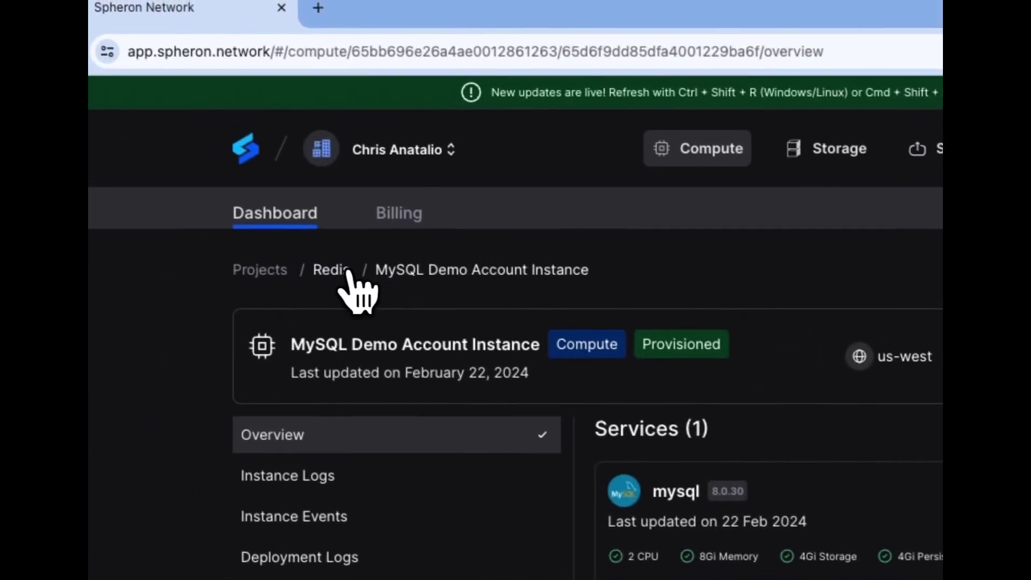
left_click(152, 196)
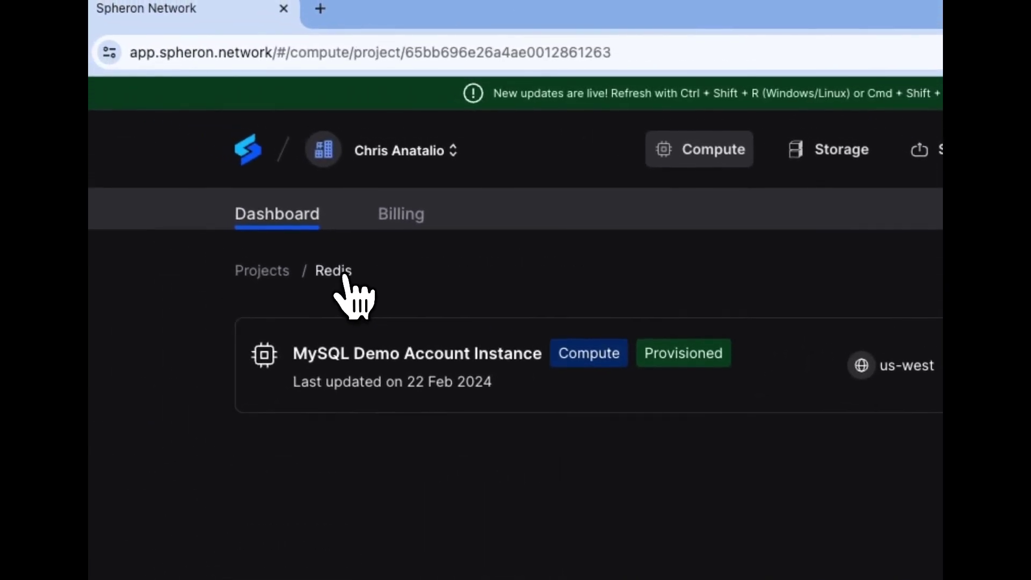
left_click(275, 274)
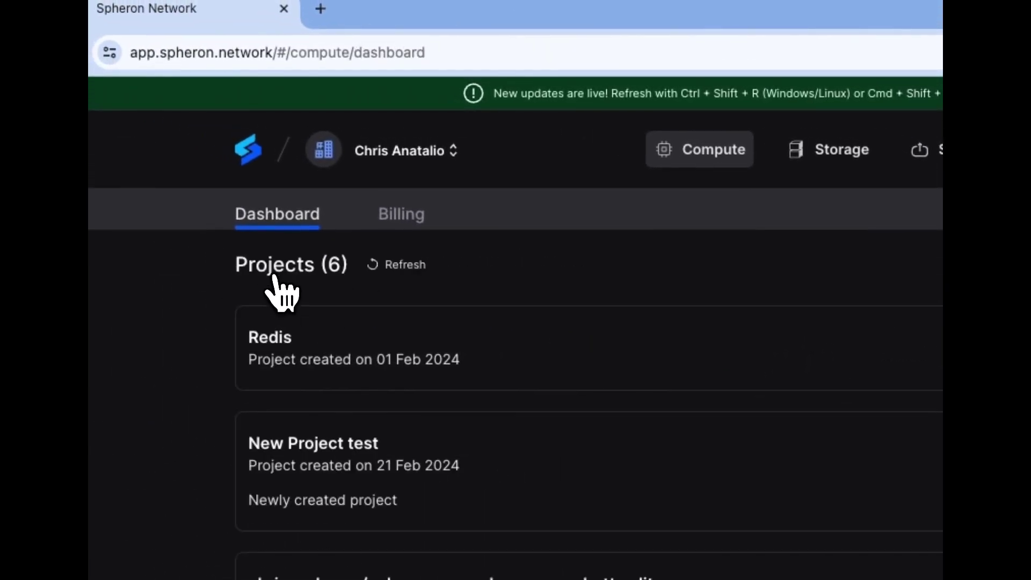